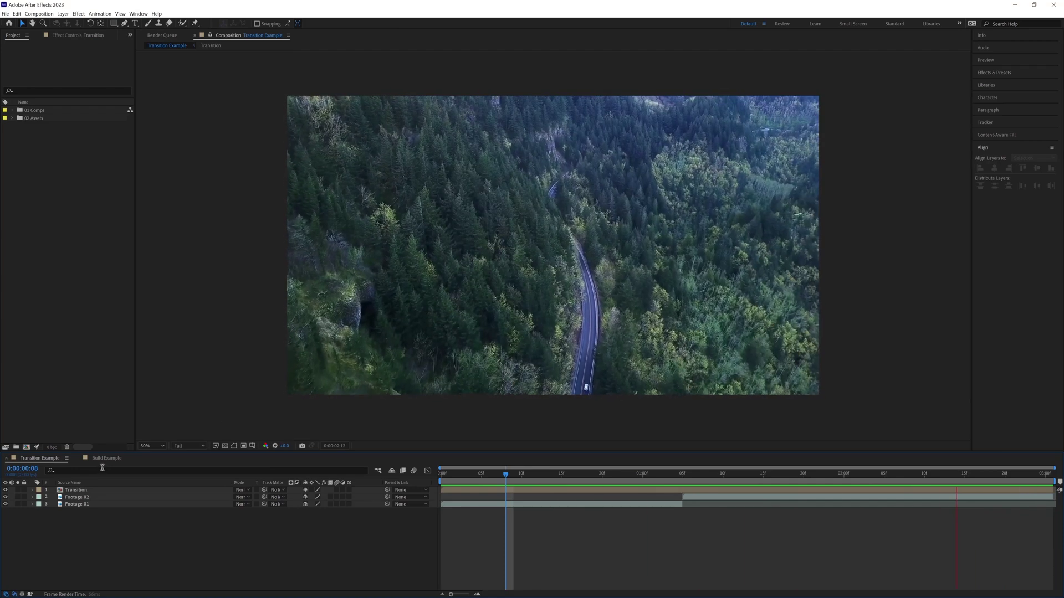
- Switch to the empty Build Example comp and confirm its 1920×1080, 25 fps, 5-second settings
click(105, 458)
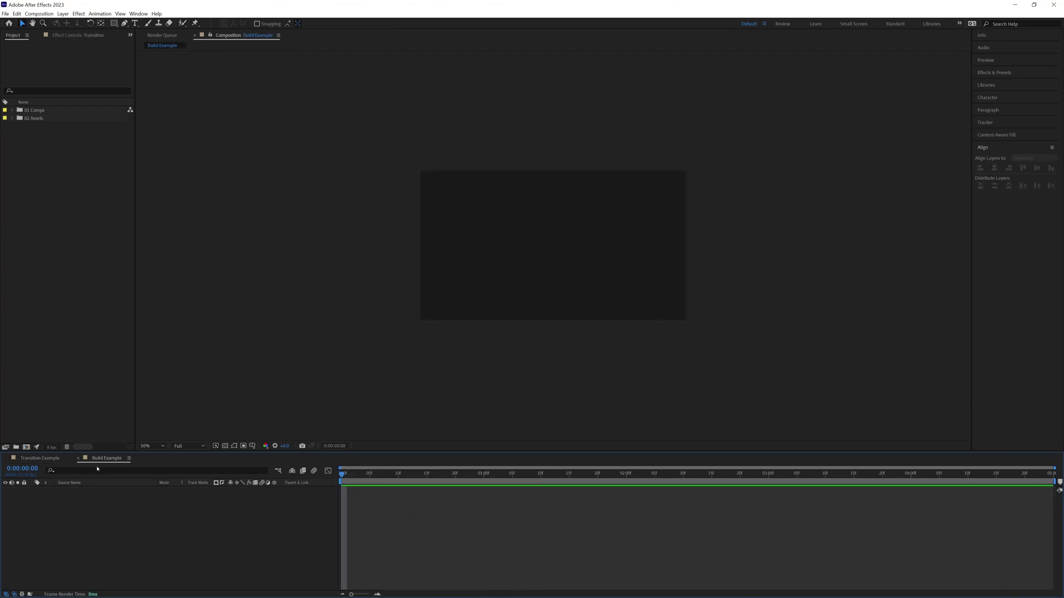
key(ctrl+k)
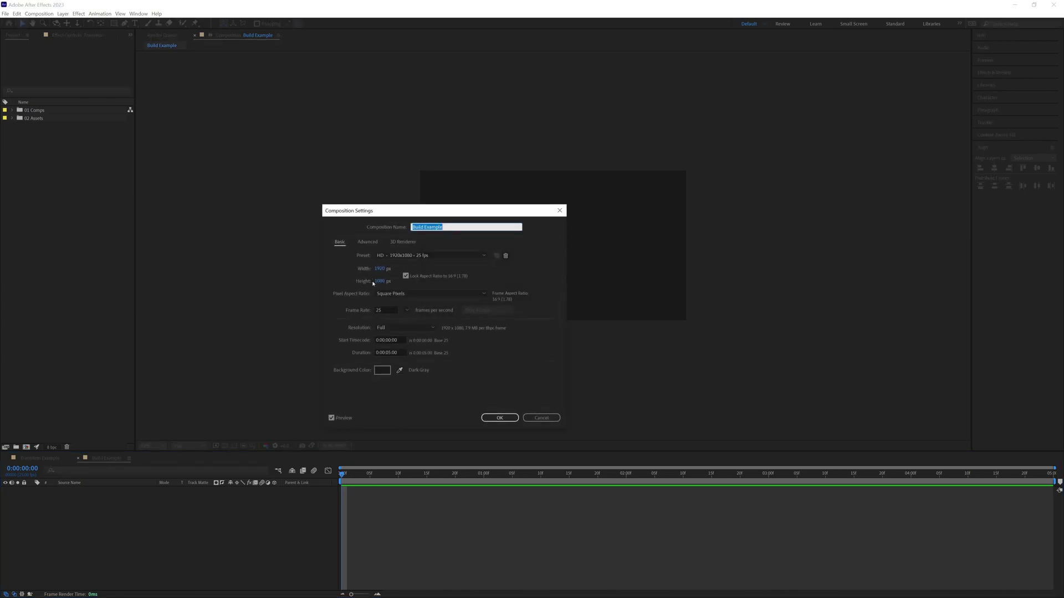
click(502, 419)
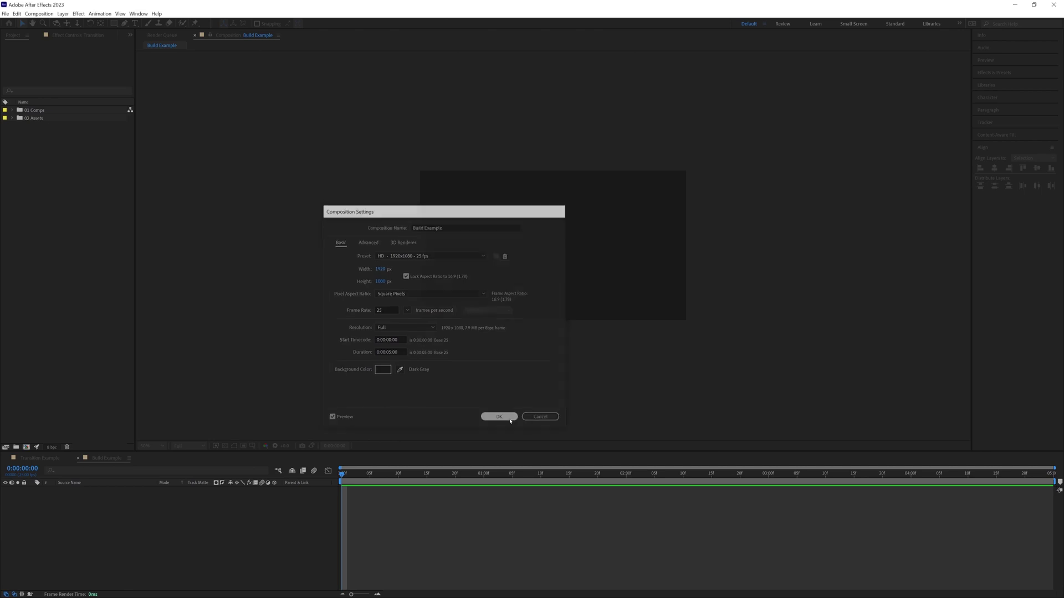
- At 100% zoom, draw a level two-point horizontal line across the upper frame as Shape Layer 1
click(121, 25)
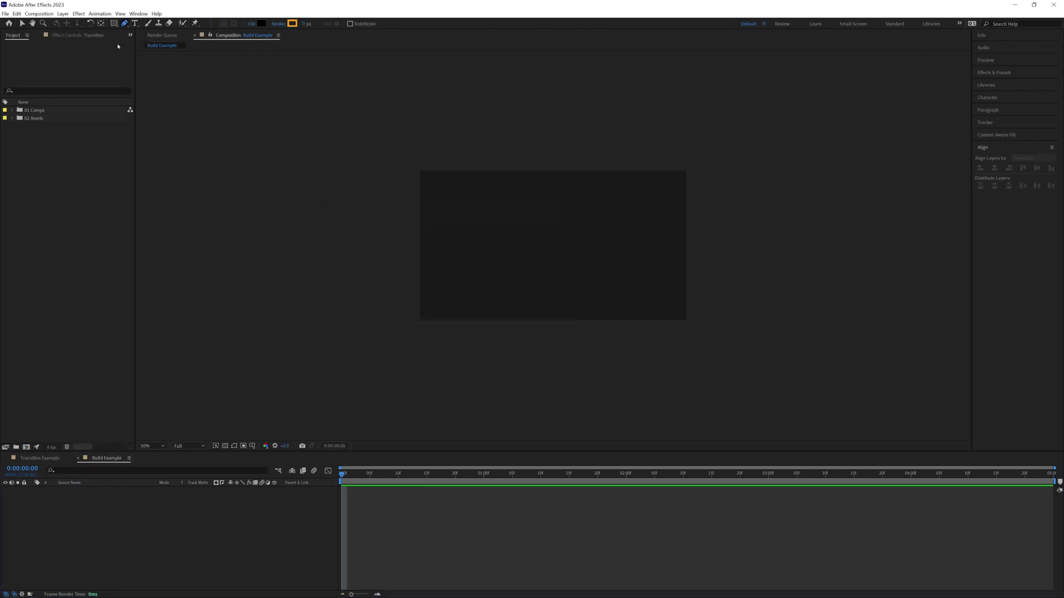
click(520, 261)
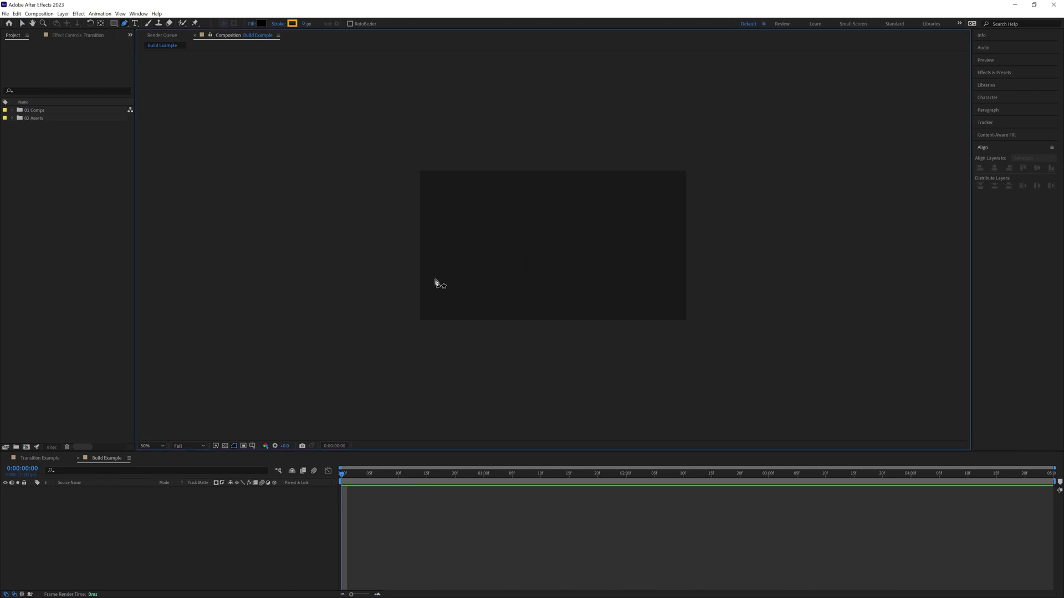
key(period)
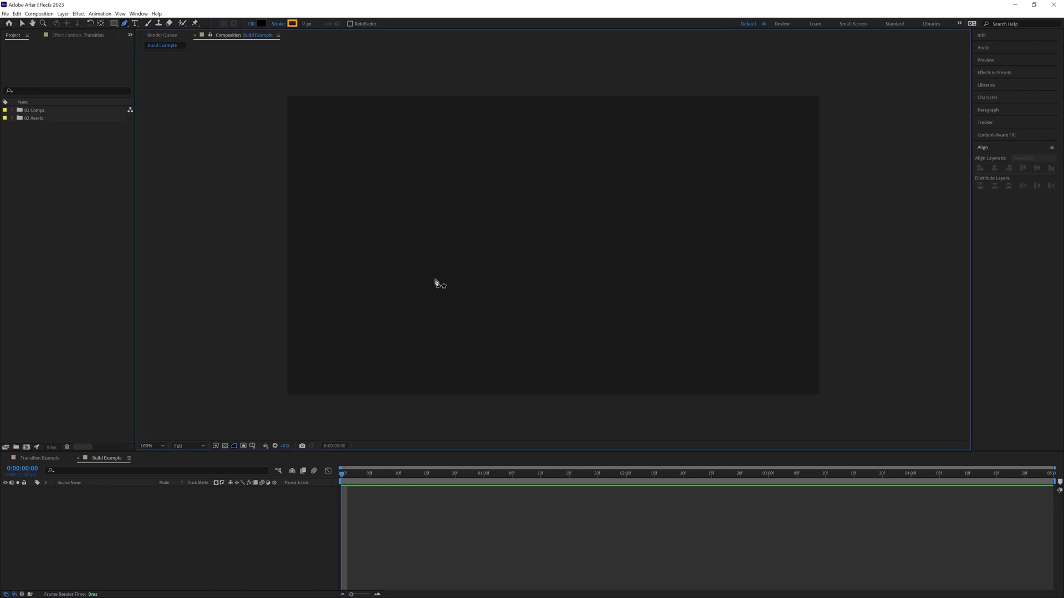
click(320, 209)
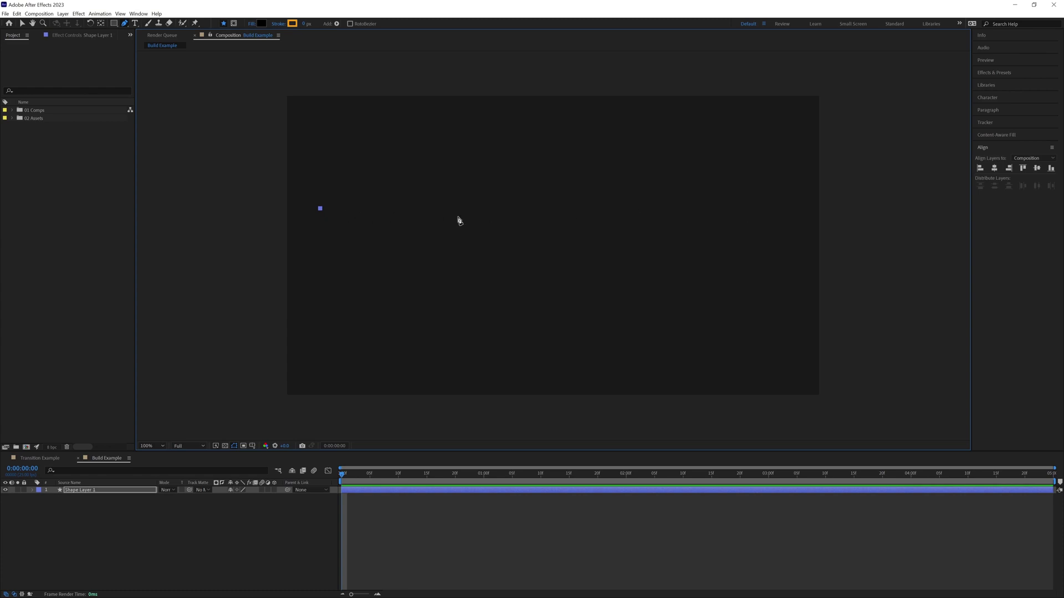
click(754, 206)
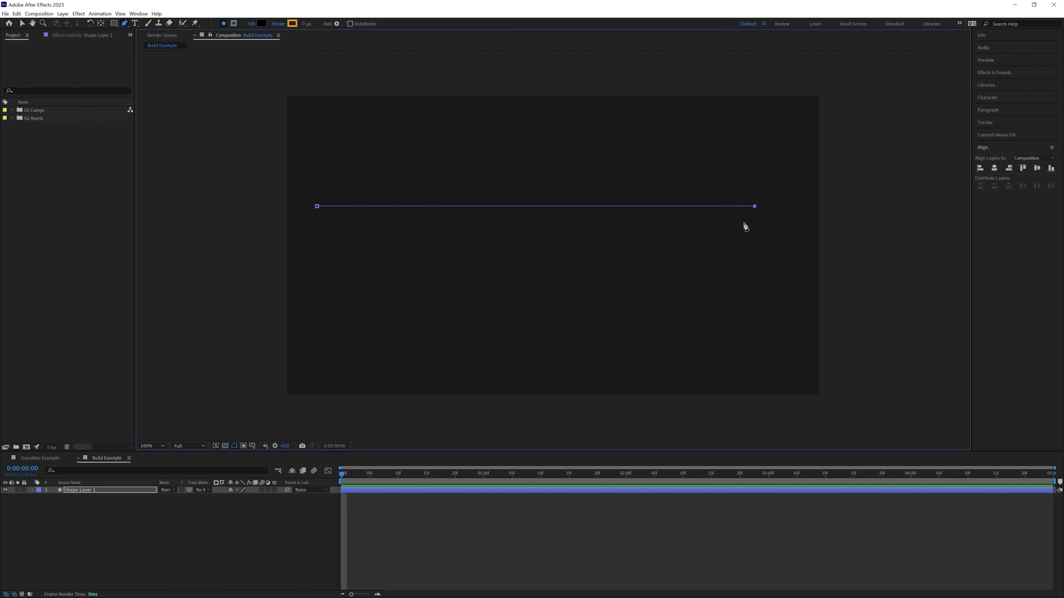
key(shift+Down)
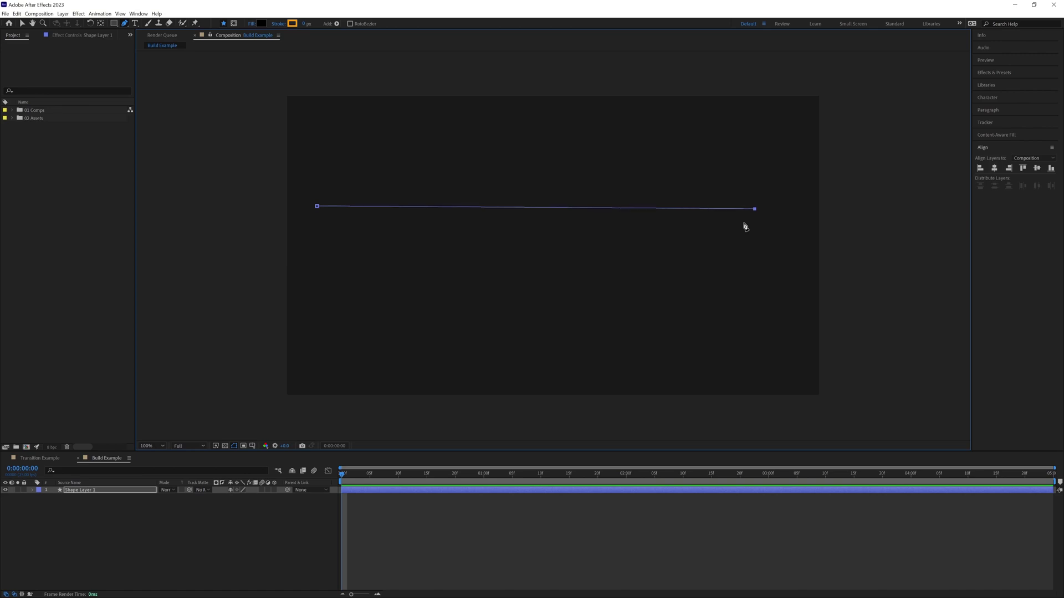
key(ctrl+z)
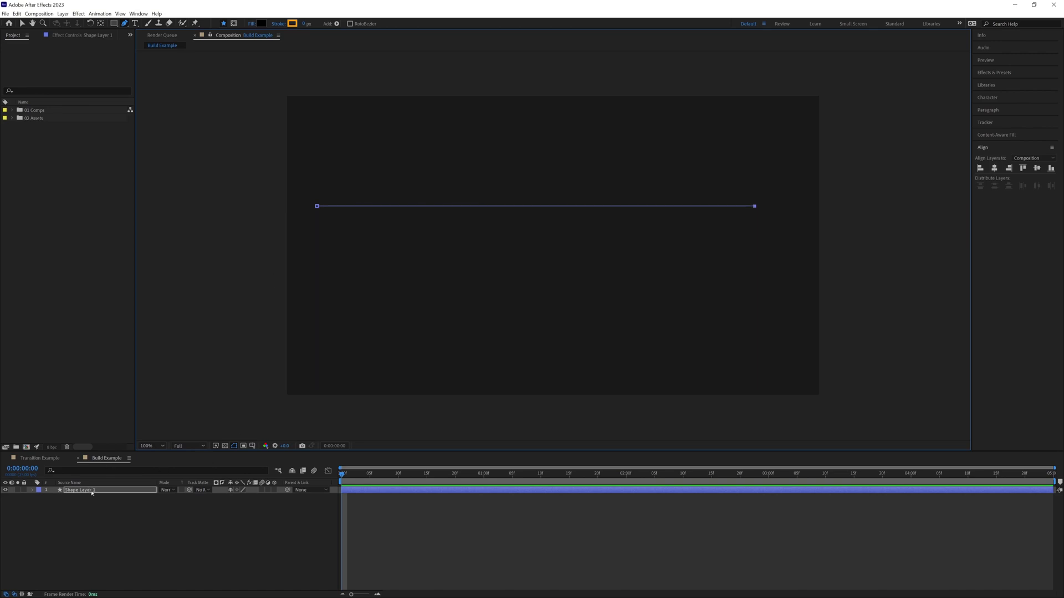
- Thicken the line's stroke into a wide bar and keep its colour orange
key(Return)
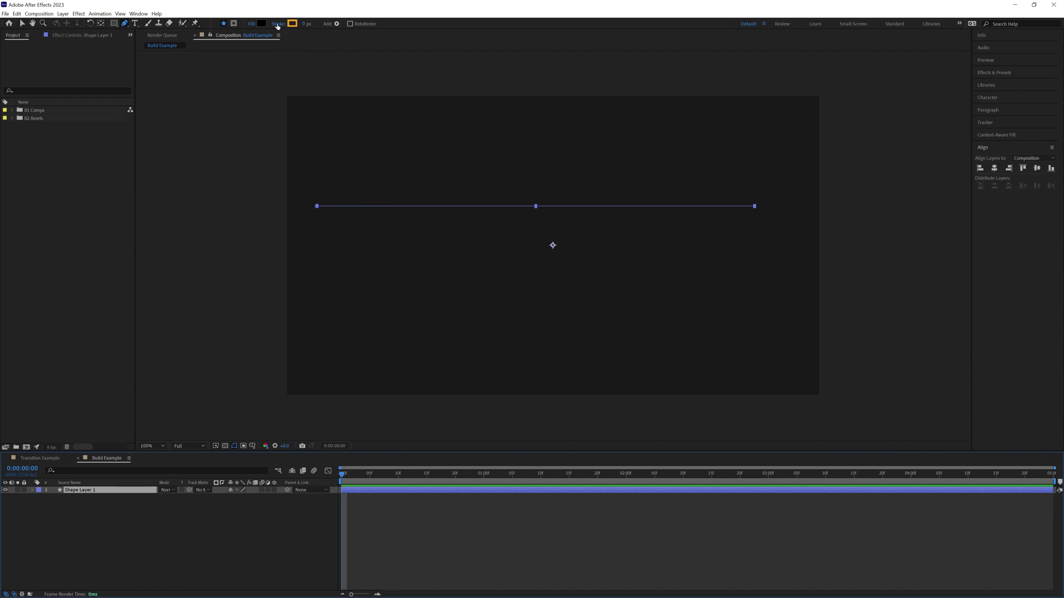
drag(304, 26, 390, 17)
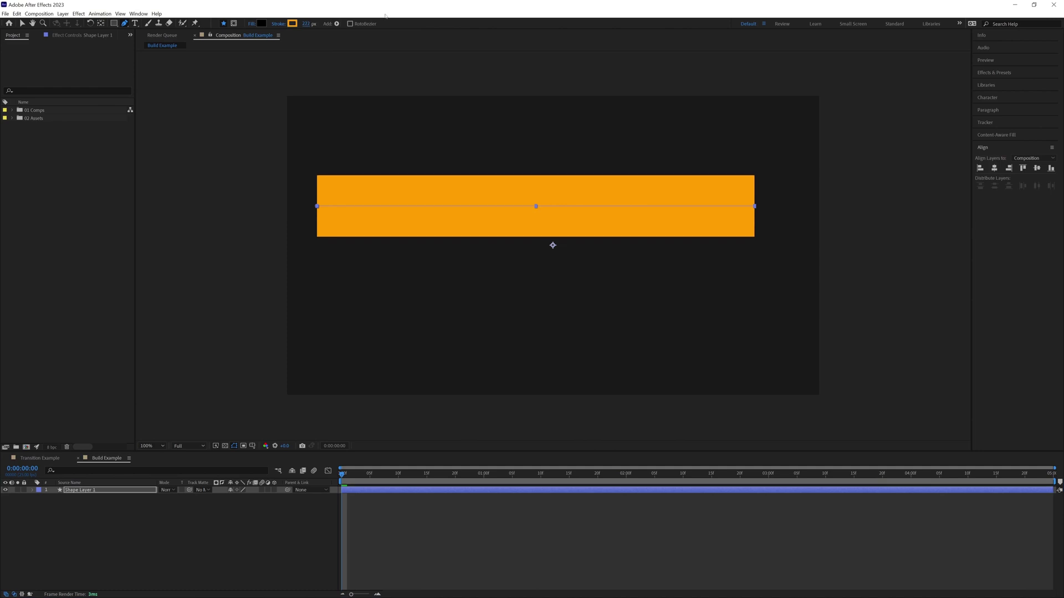
click(292, 24)
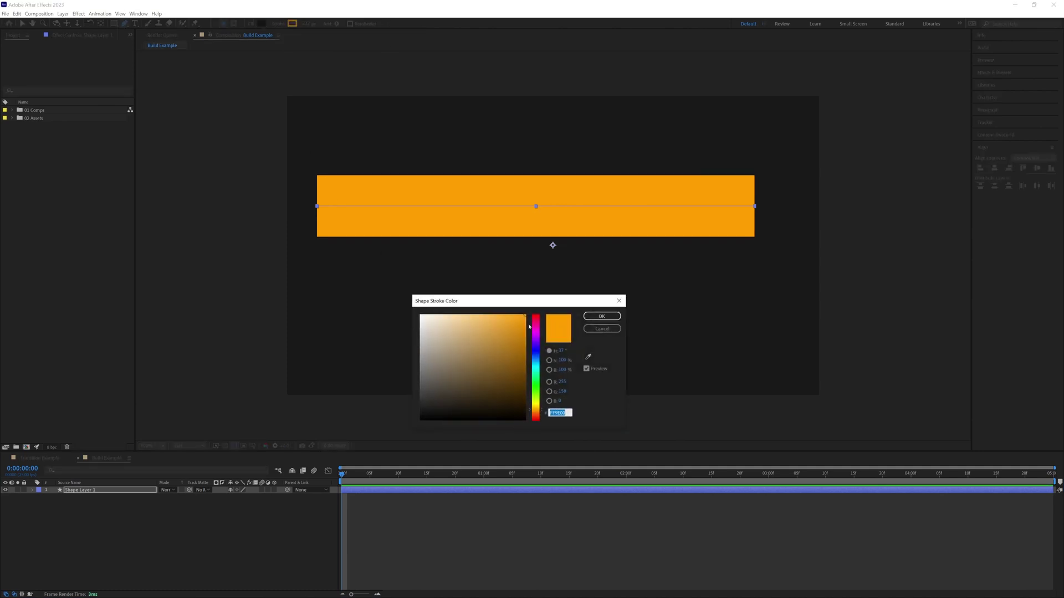
click(601, 319)
- After checking the example comp mid-wipe, set the stroke width to 270 px
click(306, 24)
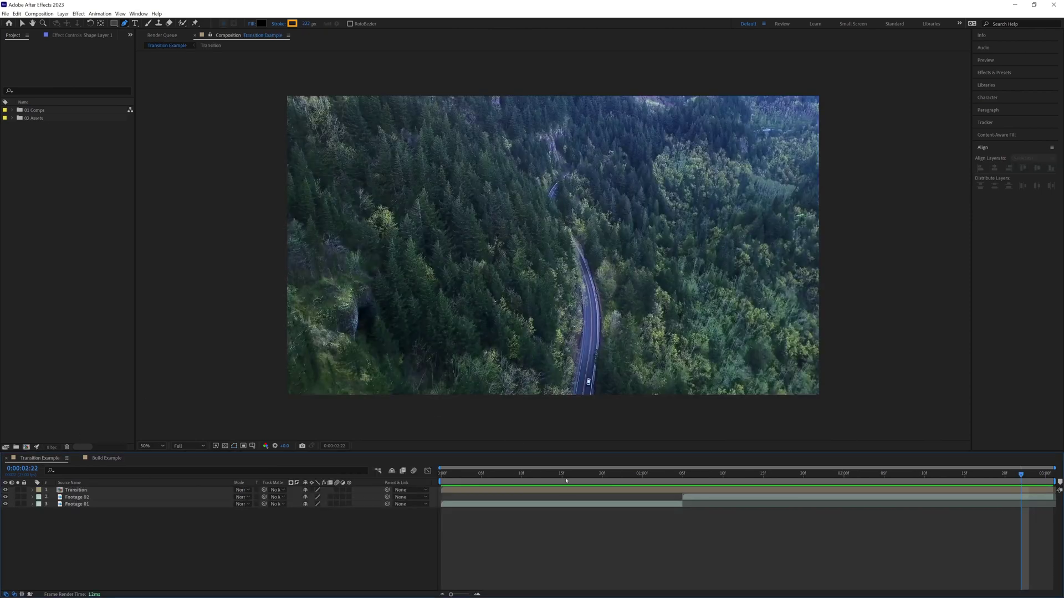
drag(566, 476, 610, 475)
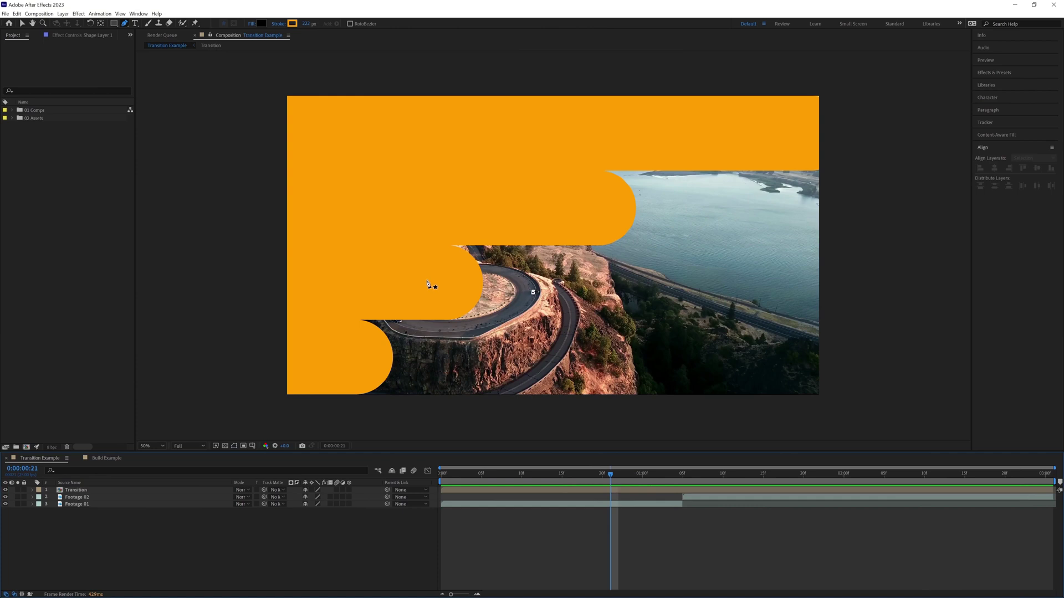
click(113, 460)
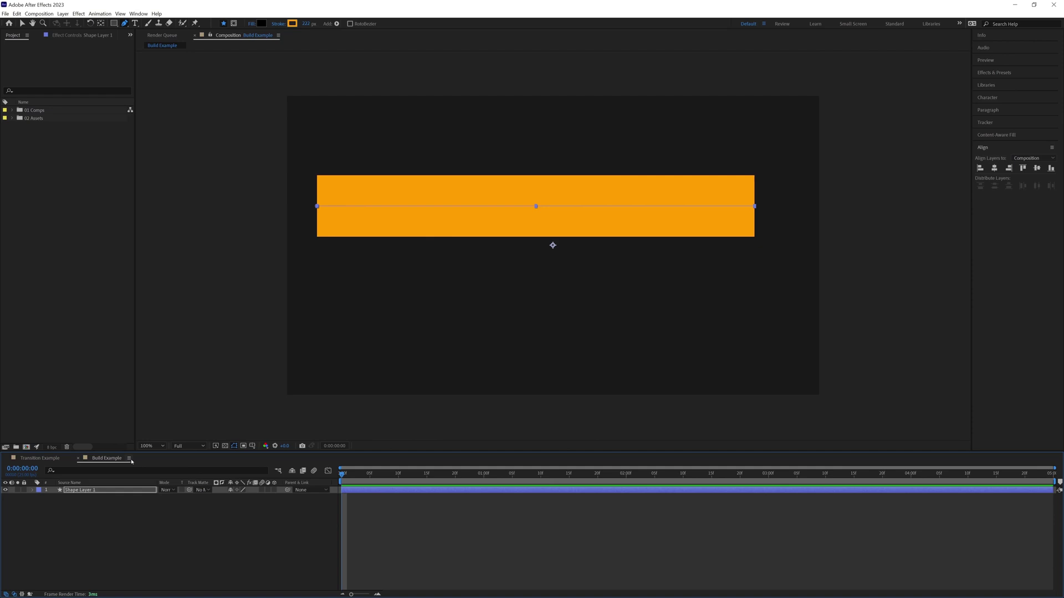
click(304, 25)
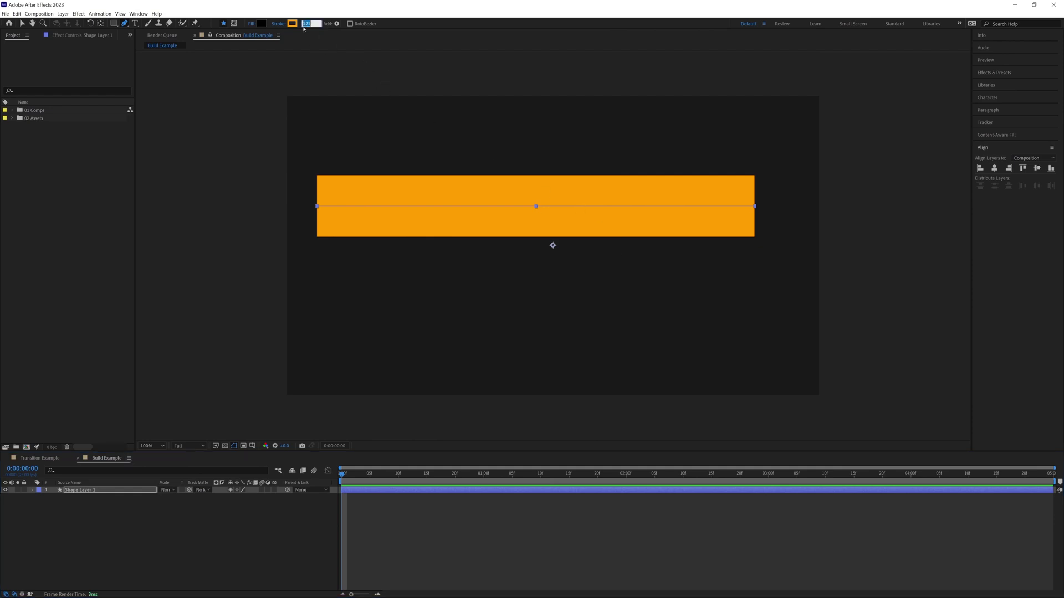
text(270)
key(Return)
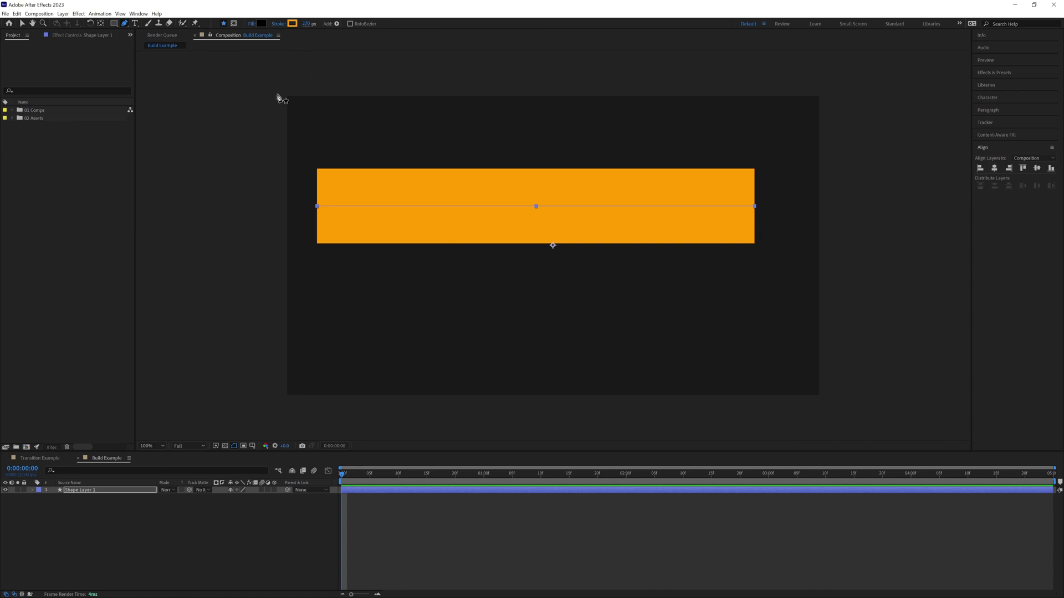
- Set Shape Layer 1's Stroke 1 Line Cap to Round Cap
click(100, 491)
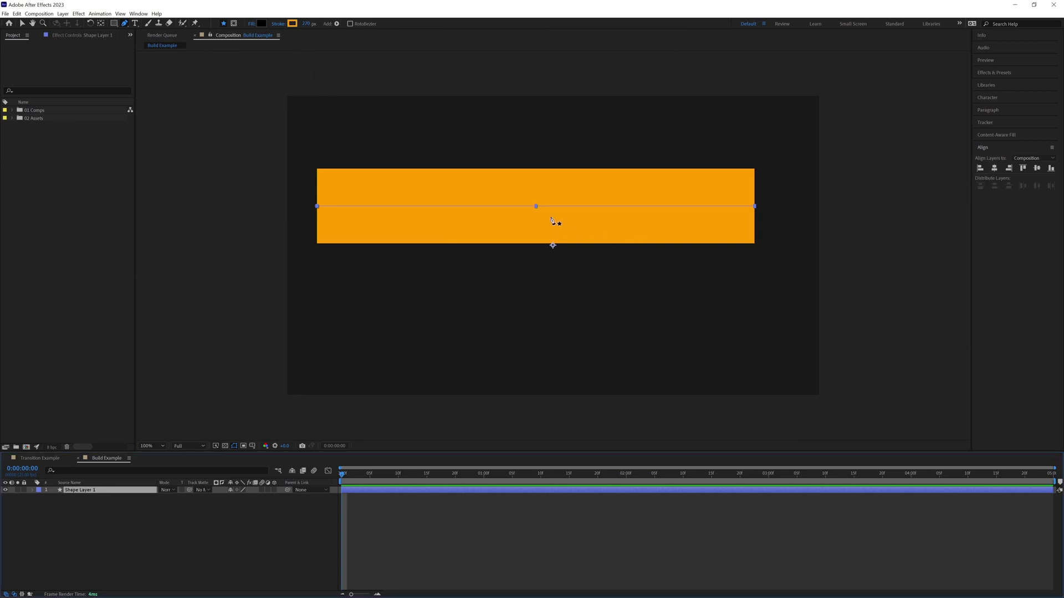
click(32, 490)
click(39, 498)
click(47, 505)
click(67, 519)
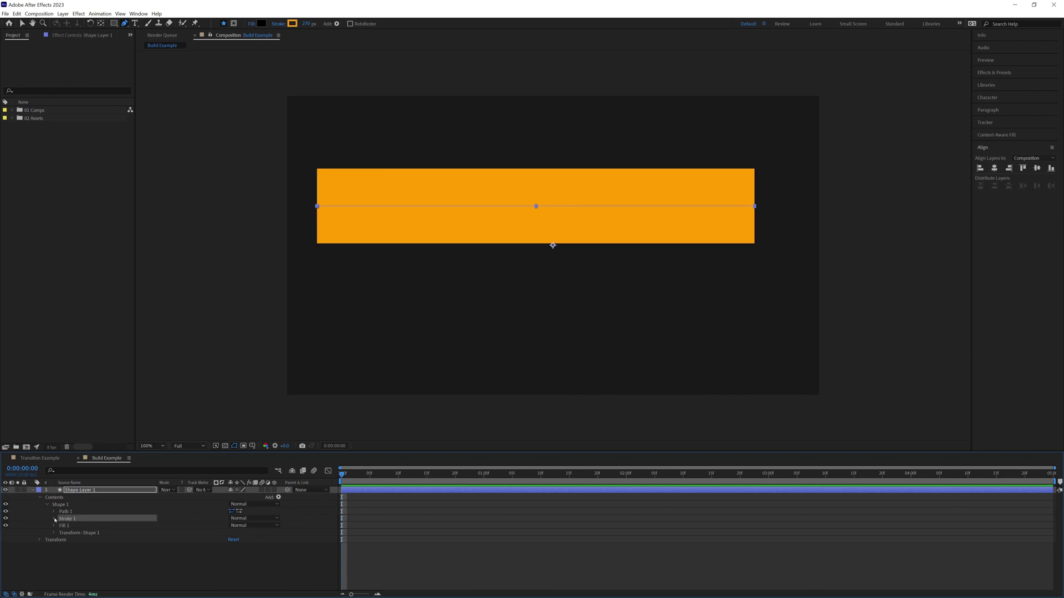
click(55, 519)
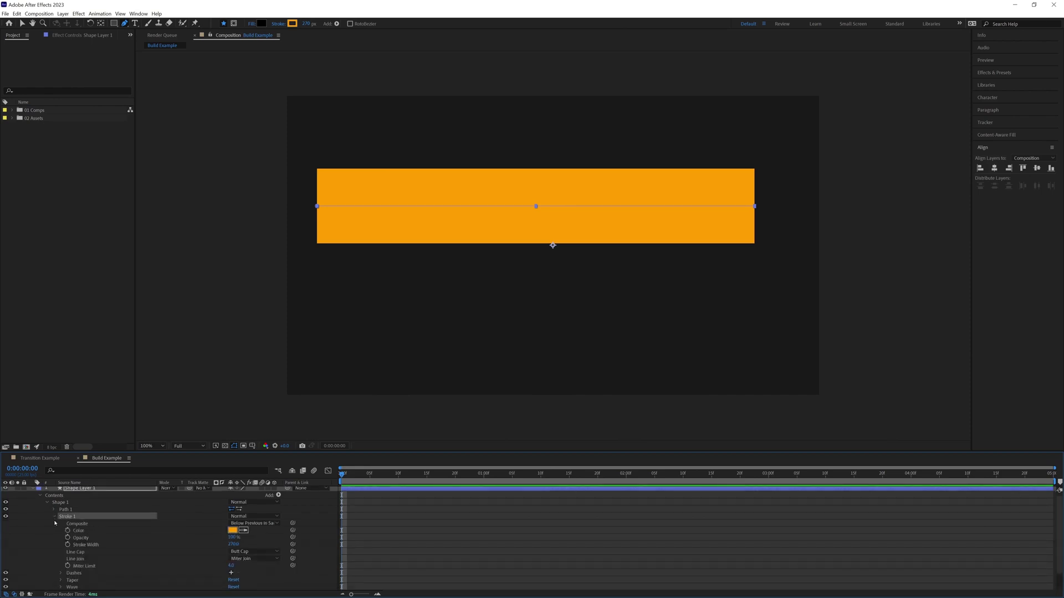
click(78, 552)
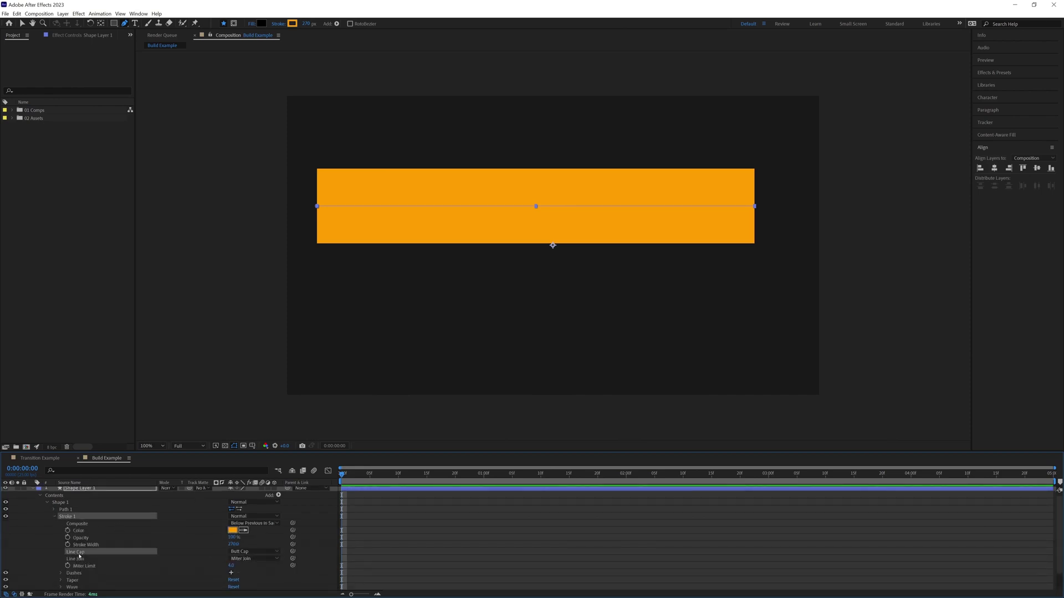
click(254, 554)
click(269, 570)
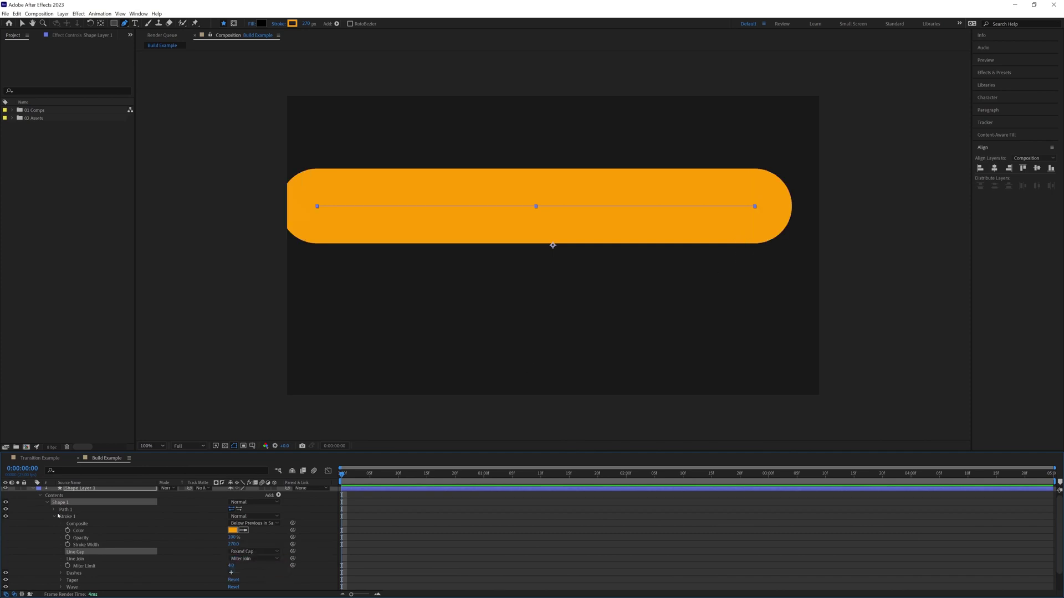
click(54, 517)
- Select Path 1's Path and drag both vertices left, beyond the comp's left edge
click(54, 512)
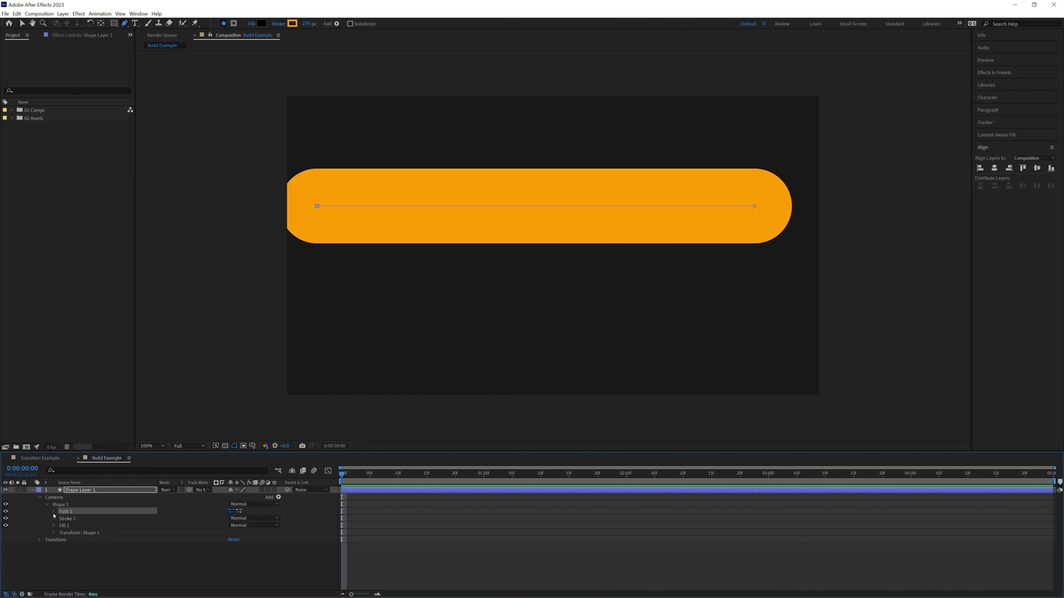
click(53, 512)
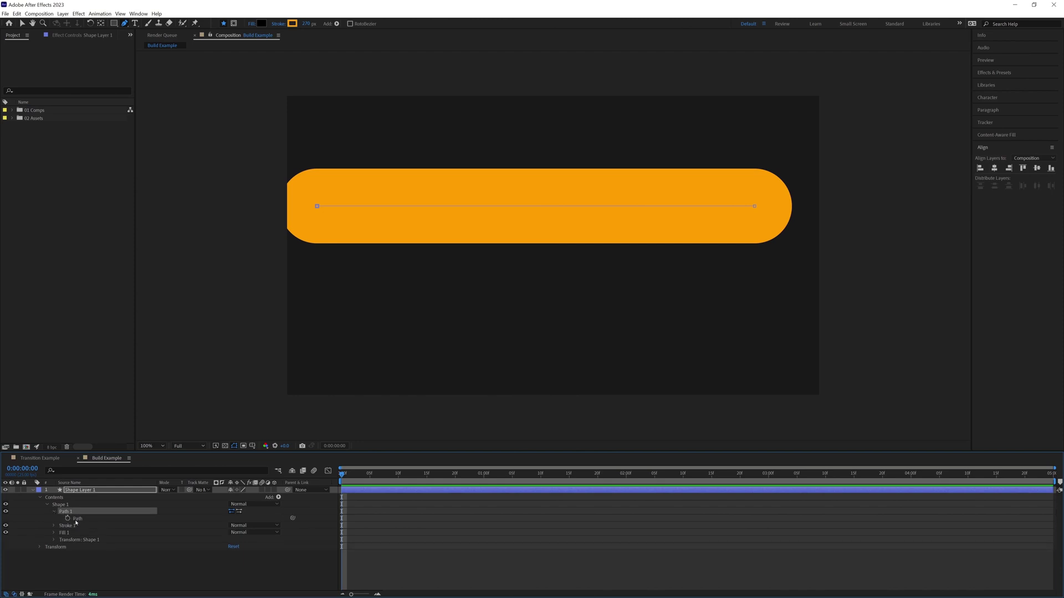
click(77, 519)
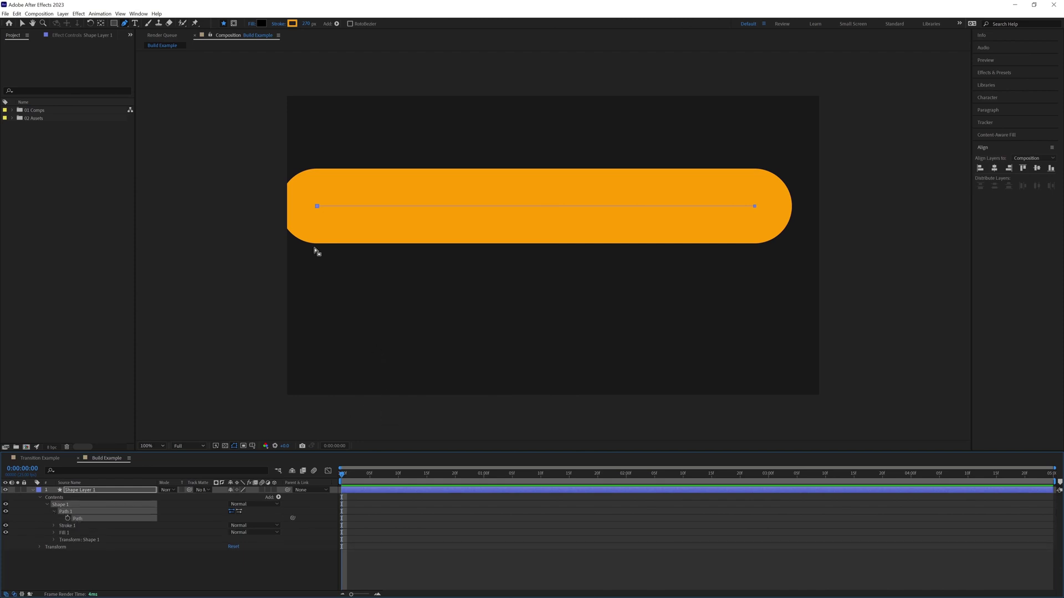
key(v)
drag(281, 168, 409, 271)
mouse_move(317, 211)
mouse_down()
mouse_move(293, 209)
mouse_move(370, 207)
mouse_move(311, 207)
mouse_up()
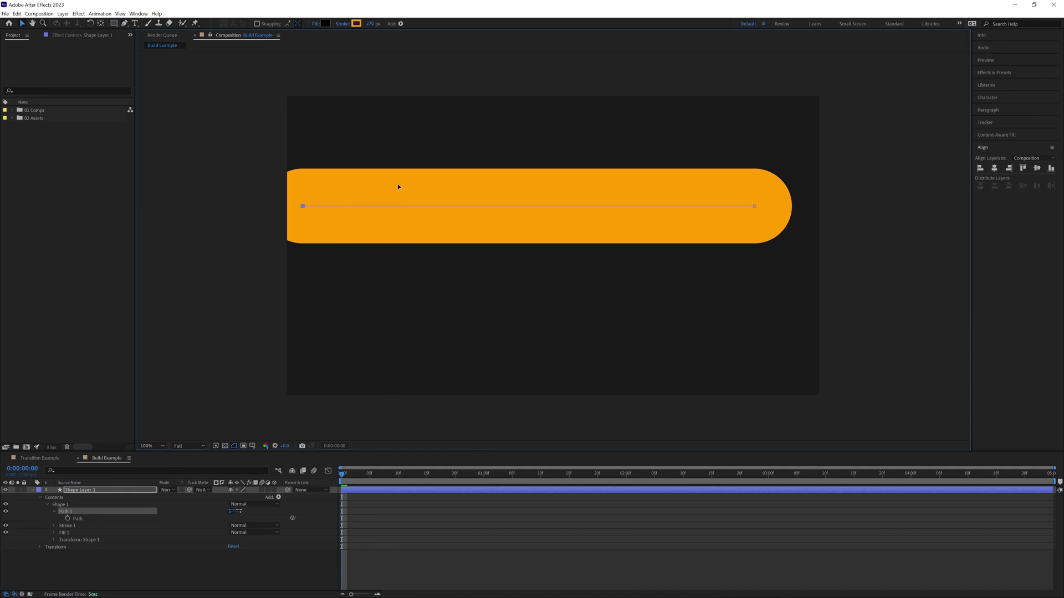
drag(398, 187, 205, 205)
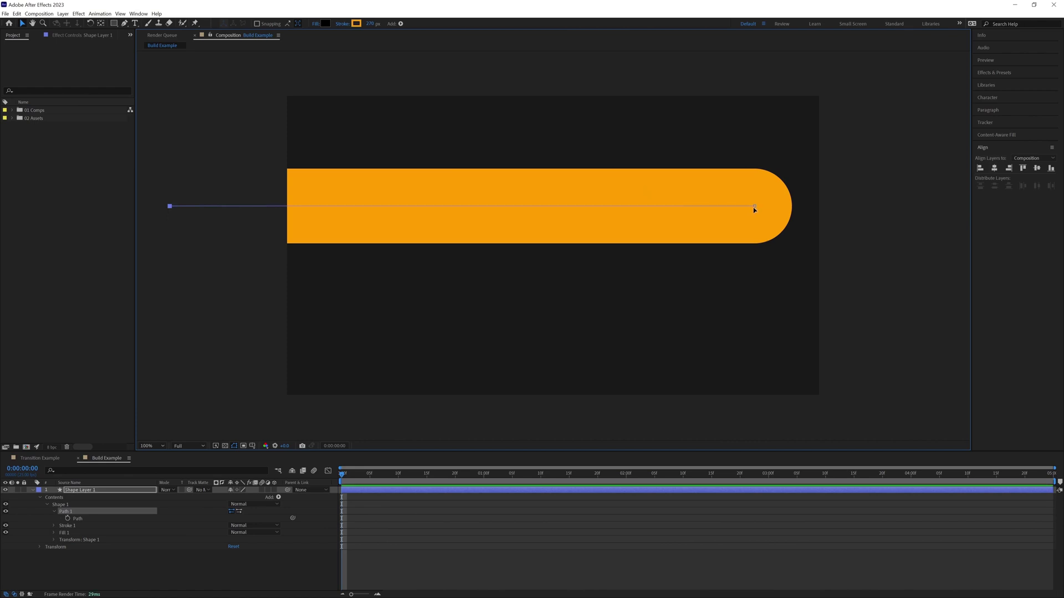
drag(774, 239, 792, 260)
drag(755, 208, 247, 218)
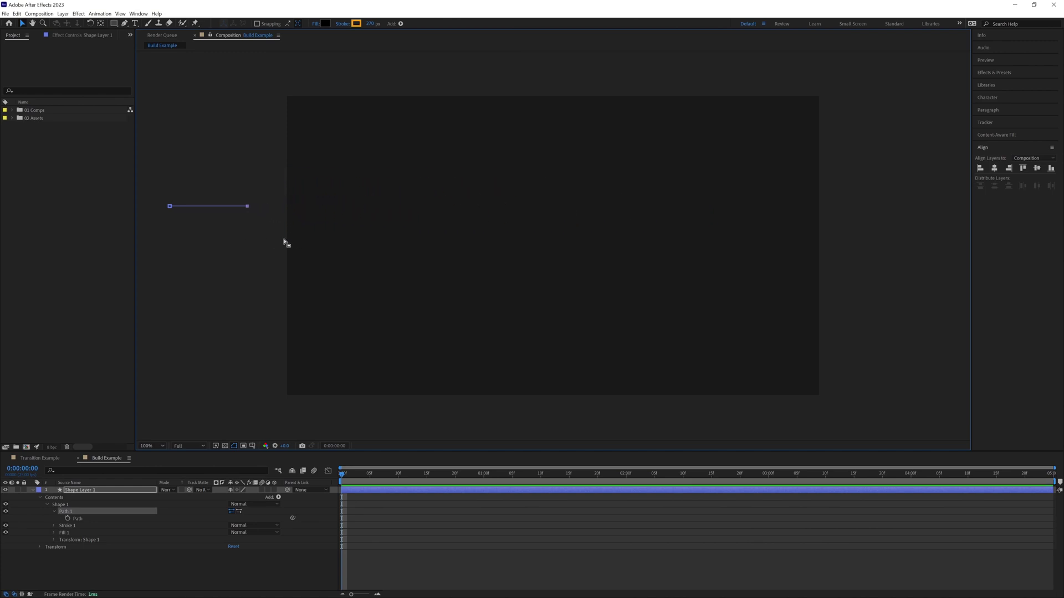
- Set a Path keyframe at 0:00, then stretch the bar across the frame at 1:00
click(68, 519)
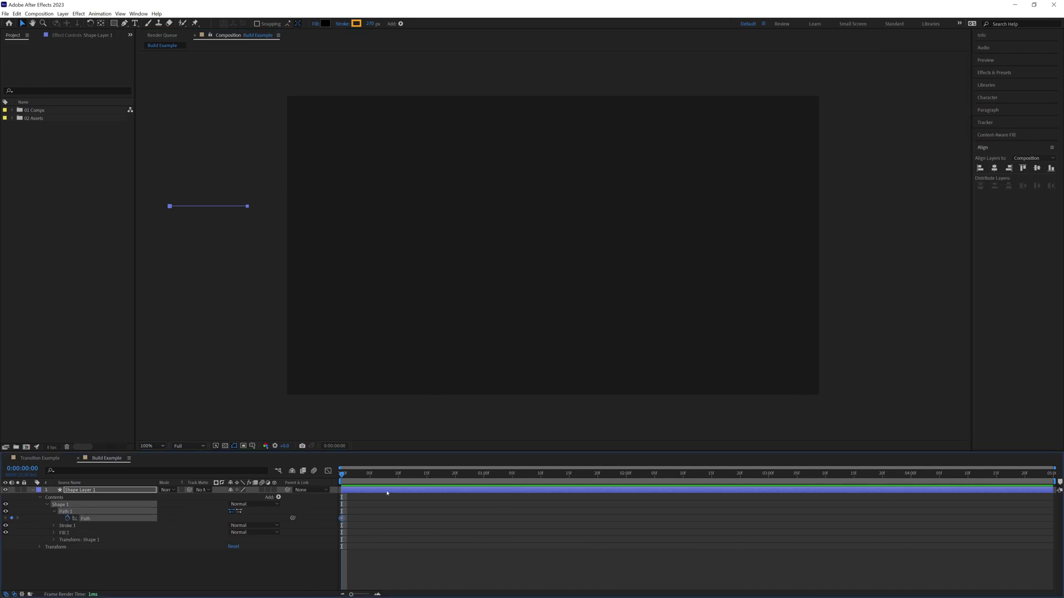
click(355, 475)
drag(361, 475, 483, 485)
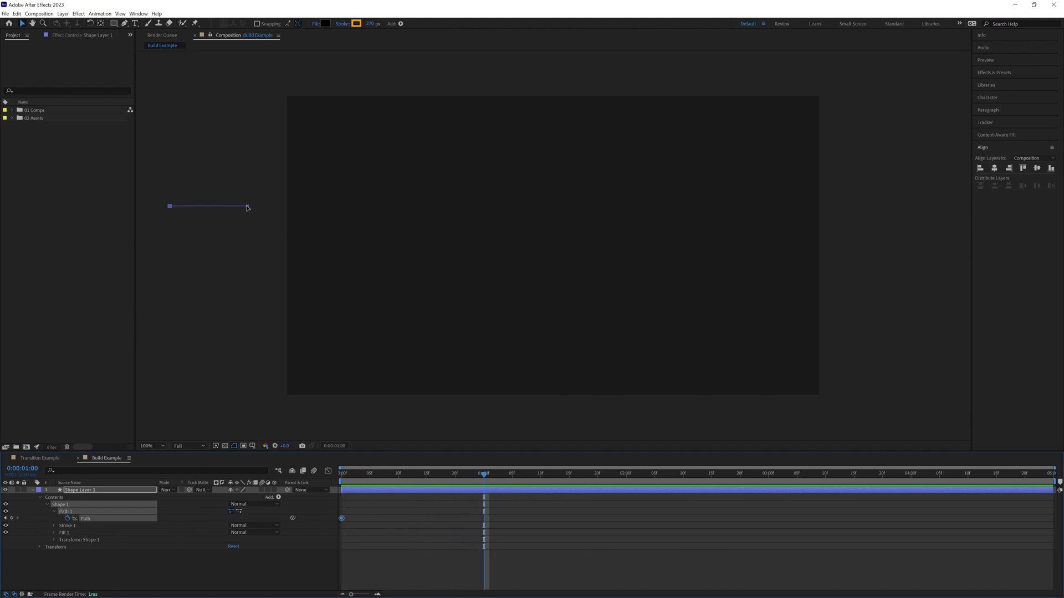
drag(248, 208, 887, 216)
- Add a Path keyframe at 1:05 and scrub around 1:00 to check the bar's growth
click(228, 515)
key(Page_Down)
key(Page_Down)
key(Page_Down)
key(Page_Down)
key(Page_Down)
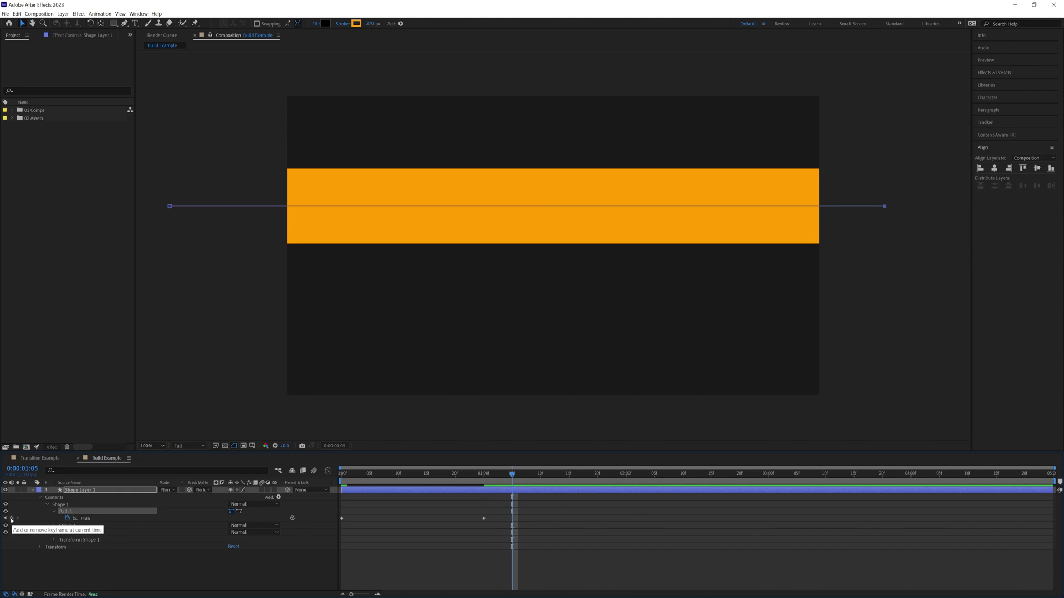
click(11, 519)
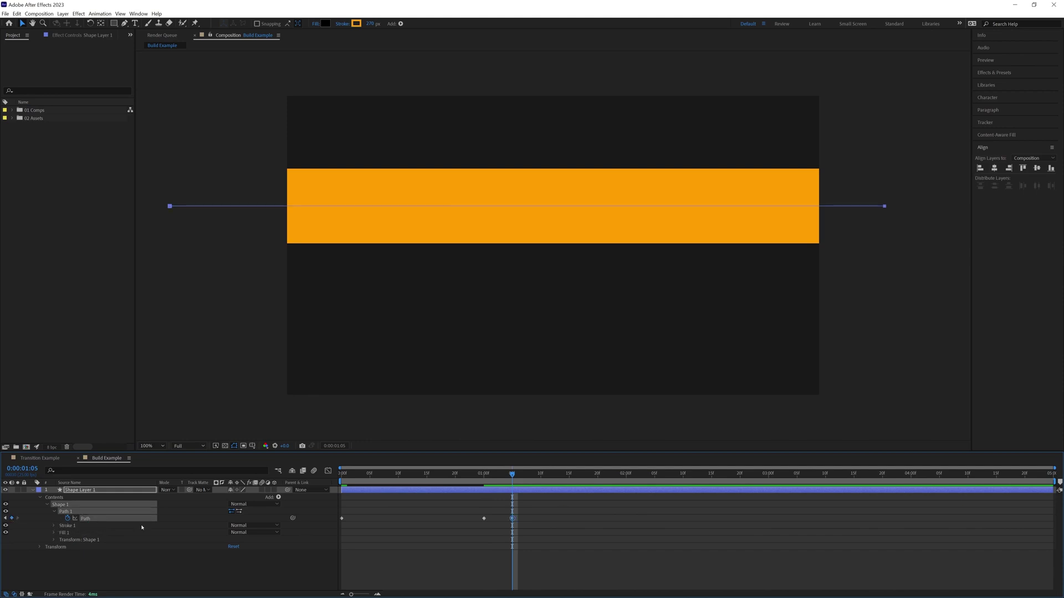
click(482, 519)
mouse_move(512, 475)
mouse_down()
mouse_move(484, 477)
mouse_move(512, 481)
mouse_up()
drag(512, 476, 647, 487)
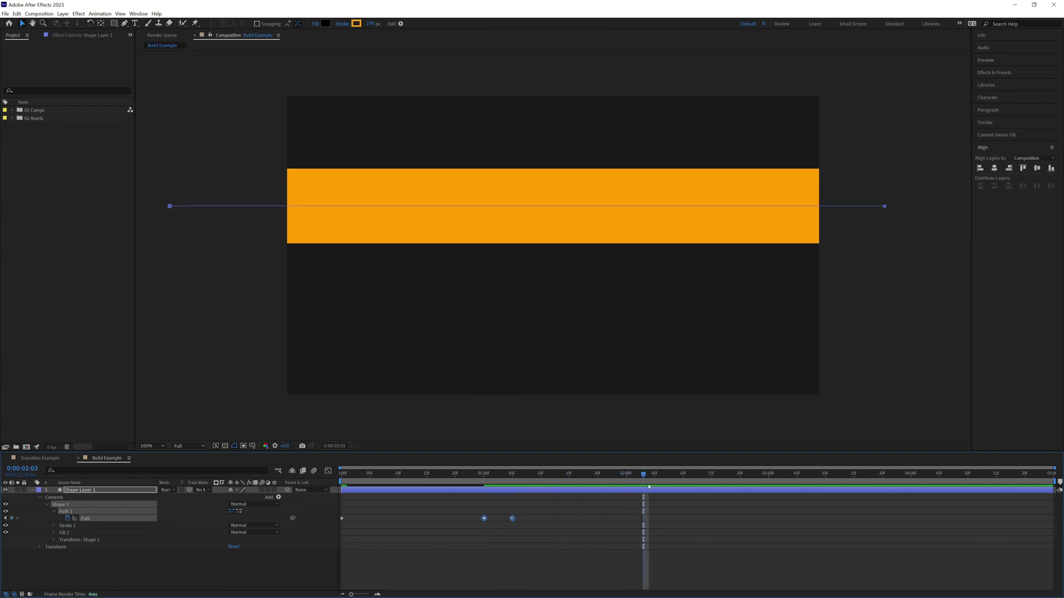
mouse_move(484, 475)
mouse_down()
mouse_move(513, 480)
mouse_move(484, 486)
mouse_up()
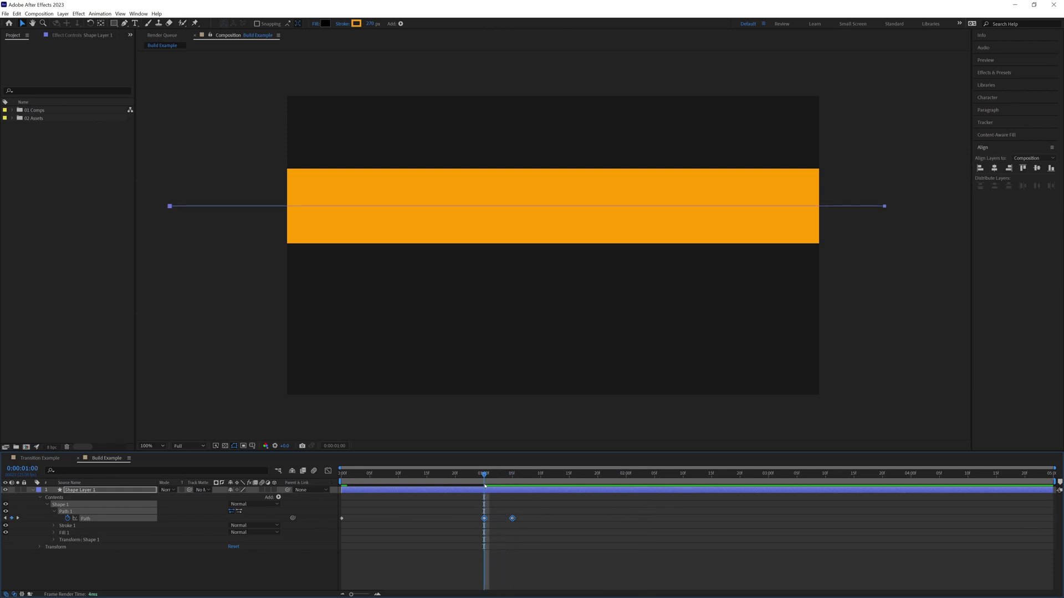
key(Page_Down)
key(Page_Down)
key(Page_Down)
key(Page_Down)
key(Page_Down)
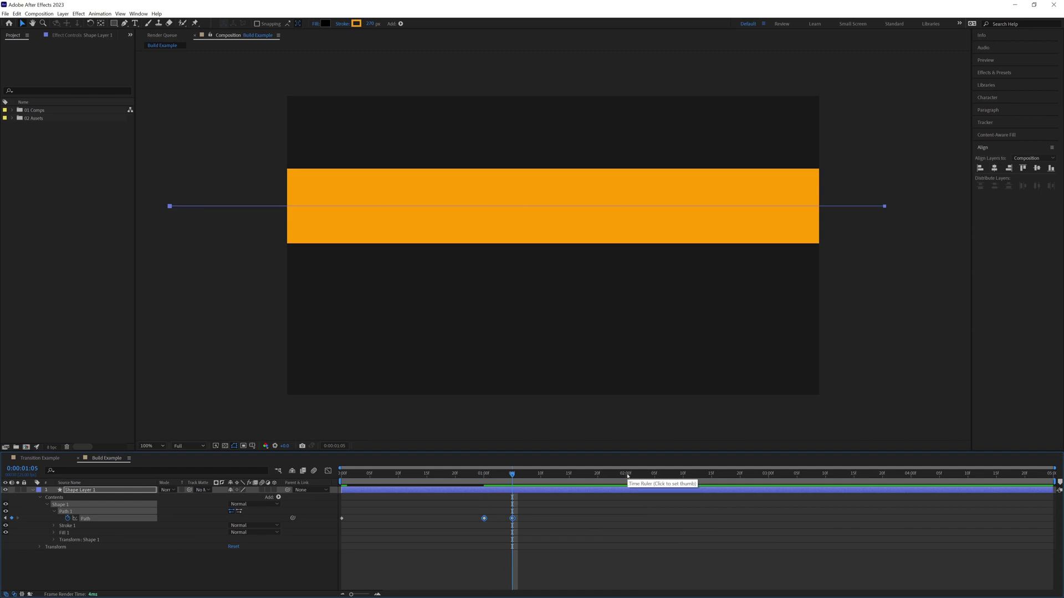
- At 2:05, drag the bar's left end to the right so it exits the frame
click(655, 480)
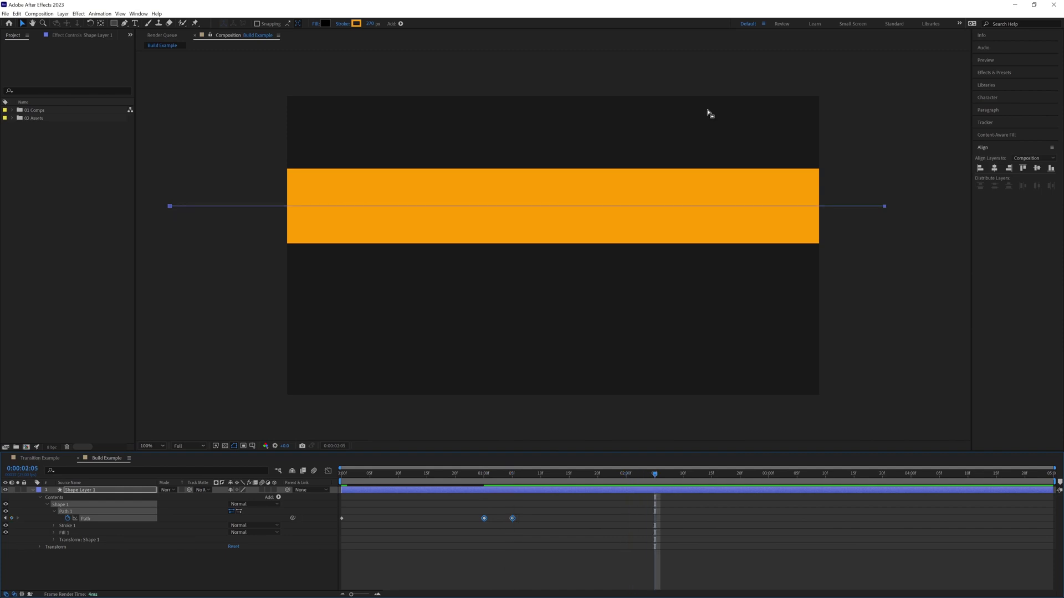
click(202, 185)
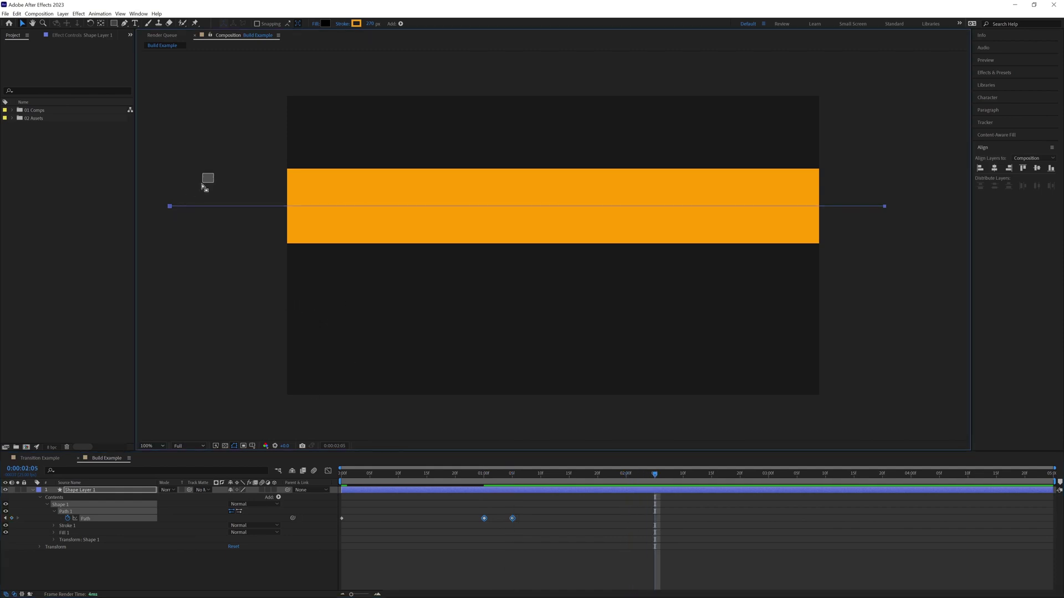
drag(202, 185, 154, 247)
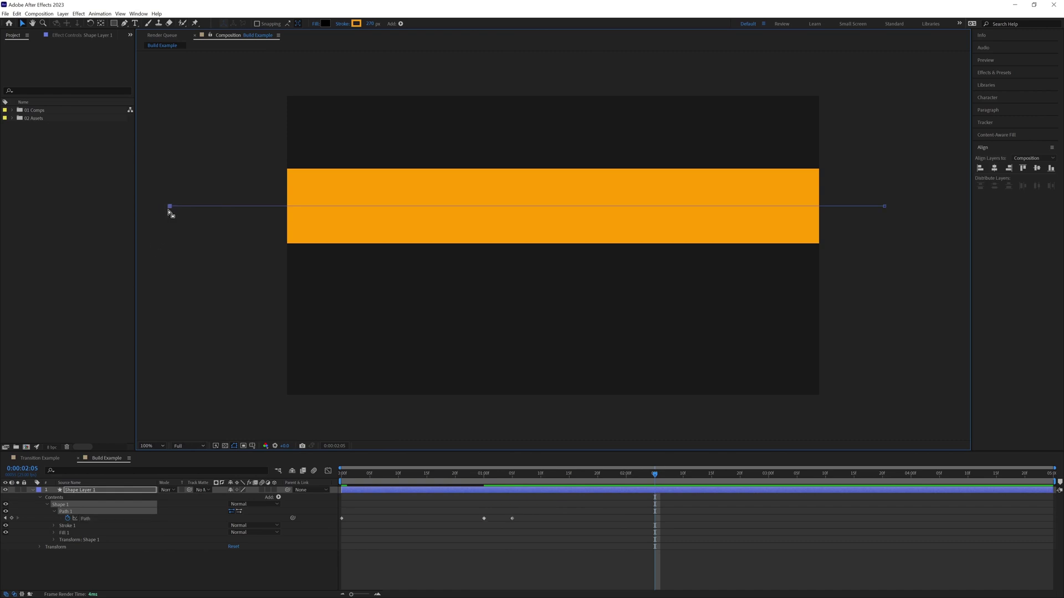
drag(171, 208, 847, 232)
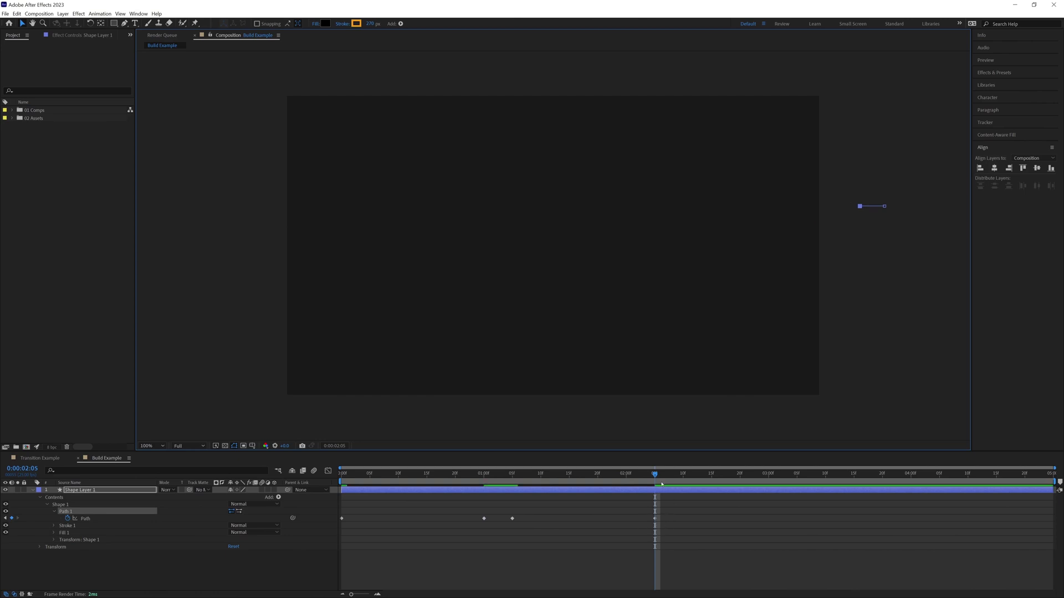
drag(656, 478, 776, 481)
- End the work area at 3:00 and preview the bar animation from 0:00
key(n)
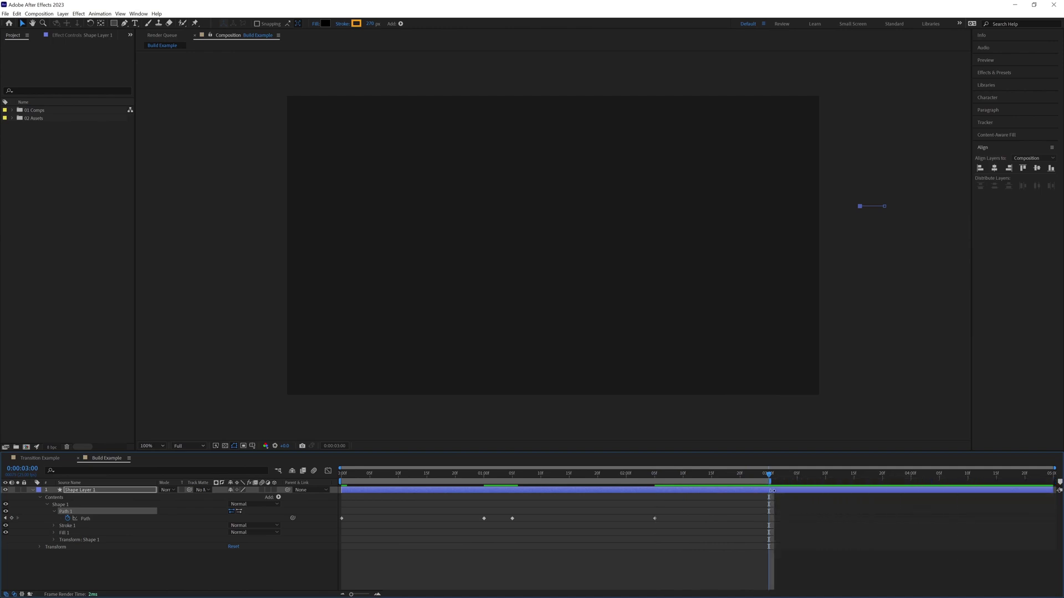
click(740, 509)
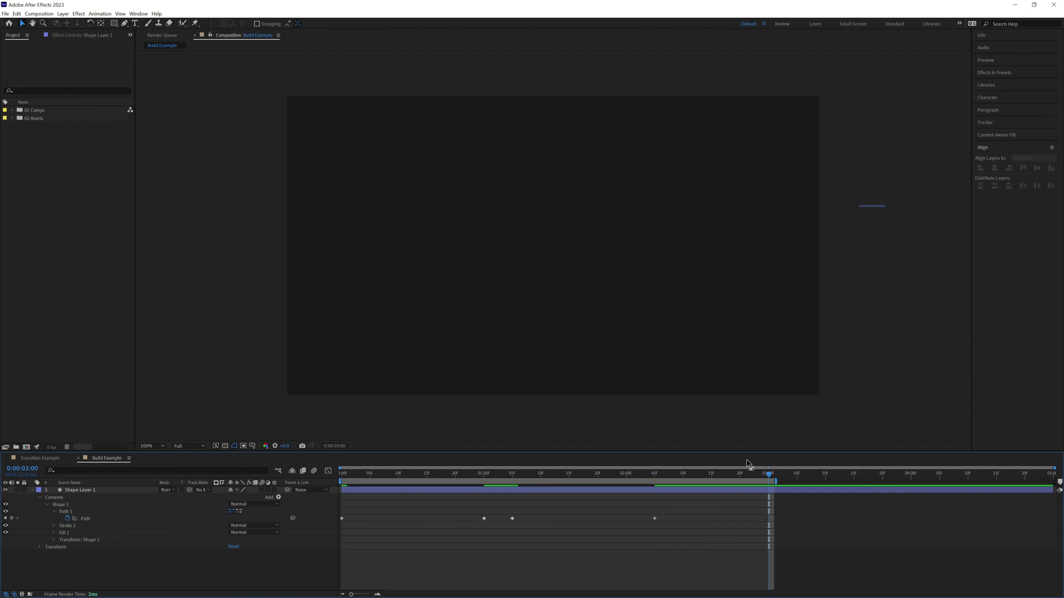
drag(769, 473, 341, 472)
key(space)
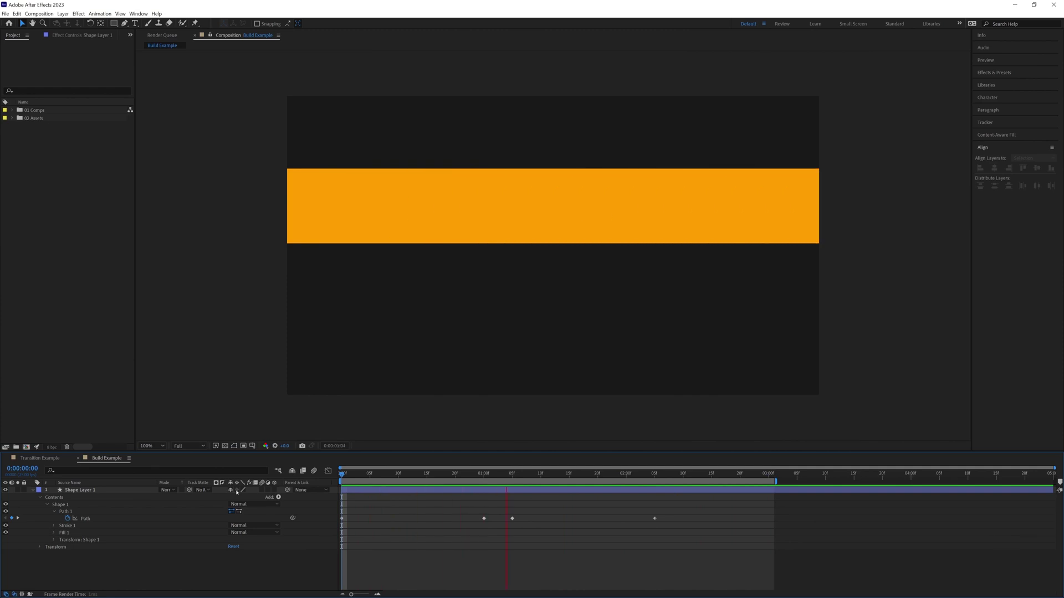
key(space)
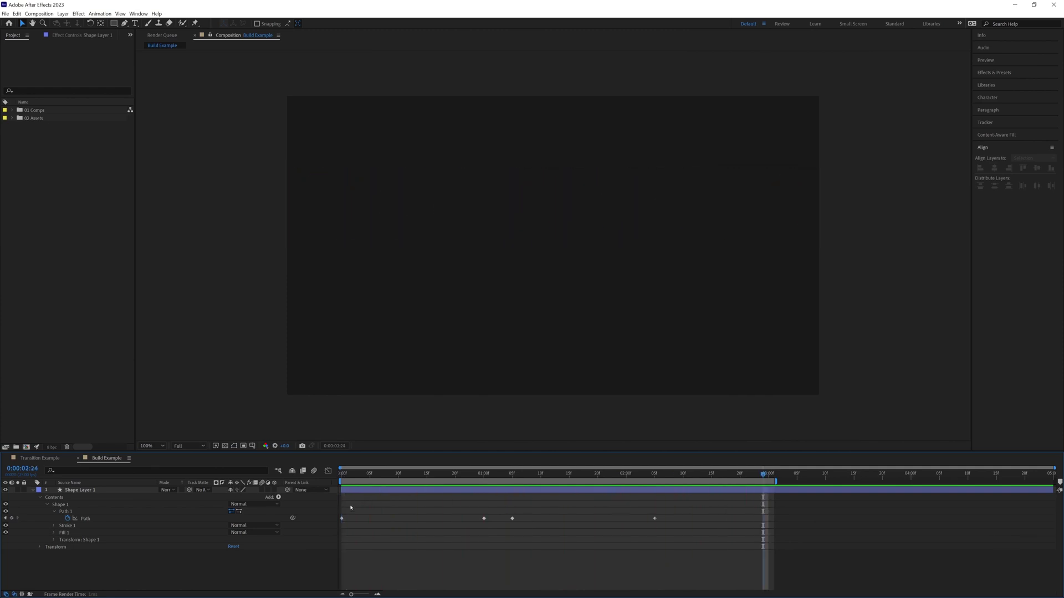
click(342, 518)
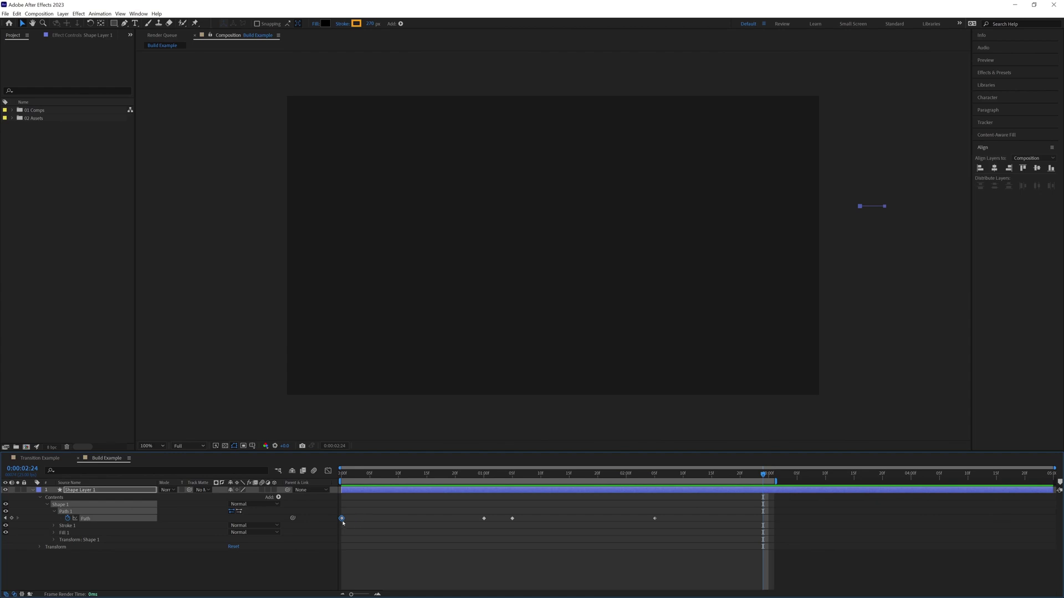
- Apply Easy Ease Out to the first Path keyframe and Easy Ease In to the 2:05 keyframe
right_click(342, 518)
mouse_move(403, 515)
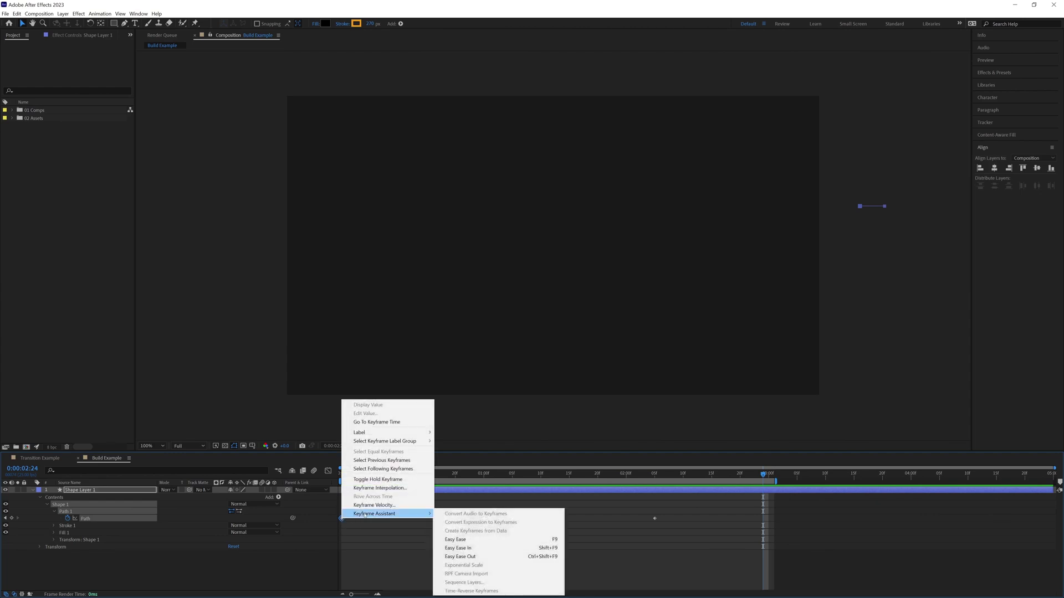
click(487, 557)
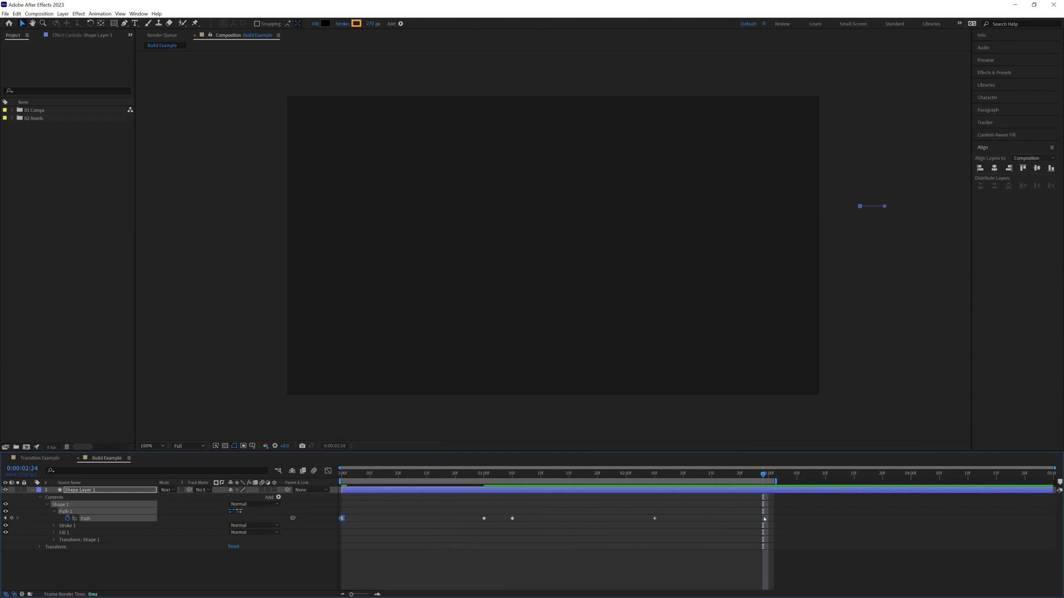
drag(690, 501, 617, 546)
right_click(655, 519)
mouse_move(720, 514)
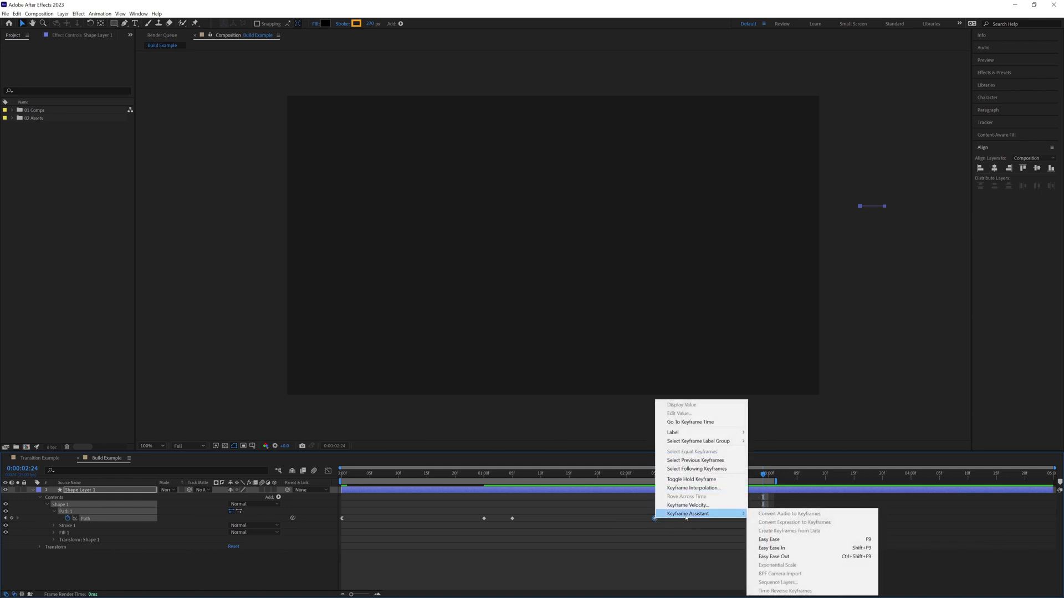
click(798, 548)
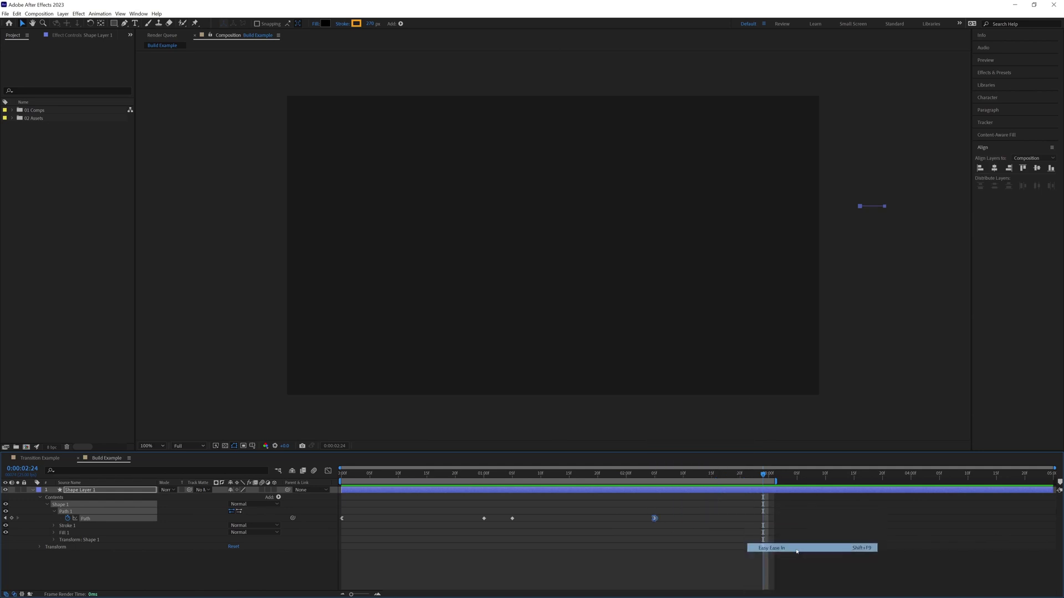
- In the speed graph, lengthen the first keyframe's ease and pull the last keyframe's influence to about 90%
click(328, 471)
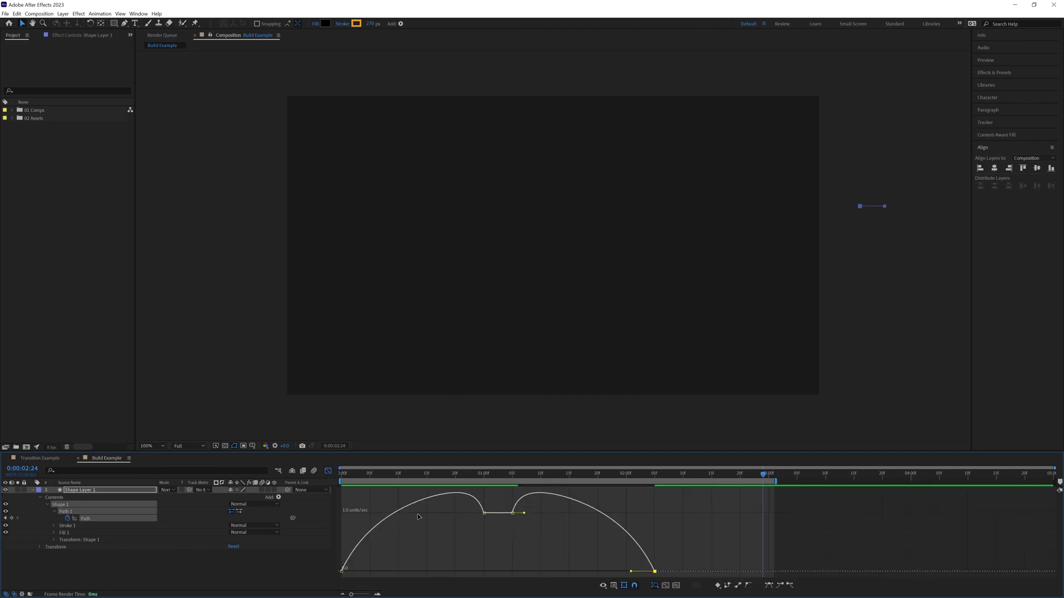
click(614, 585)
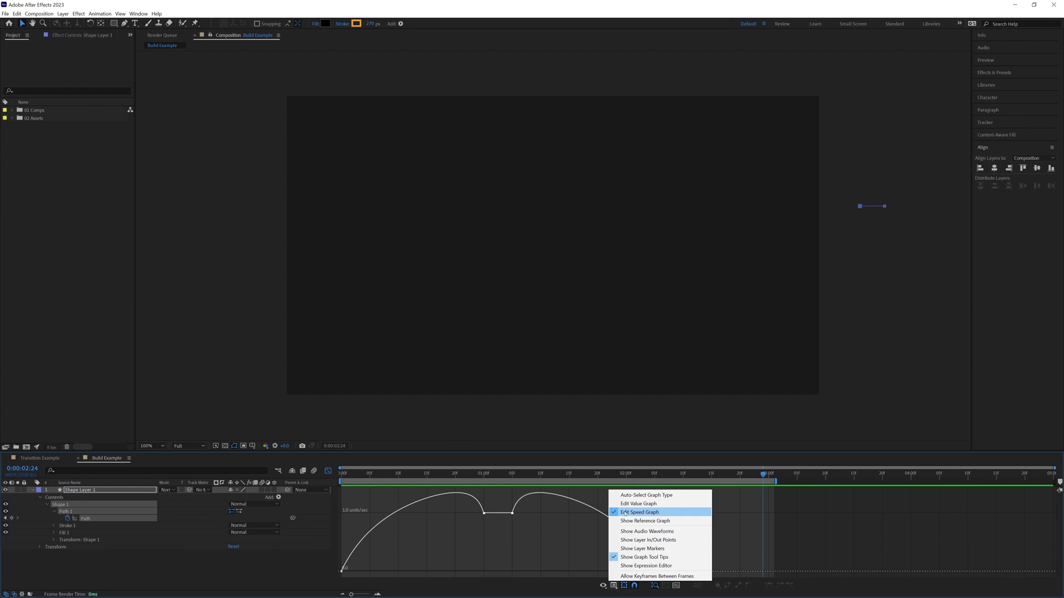
click(614, 585)
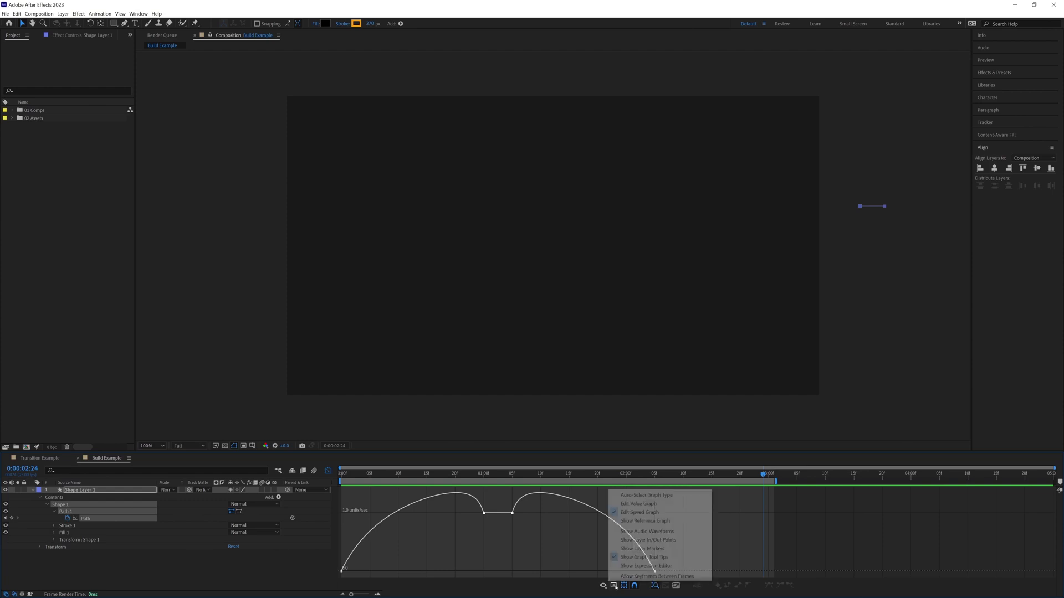
click(614, 586)
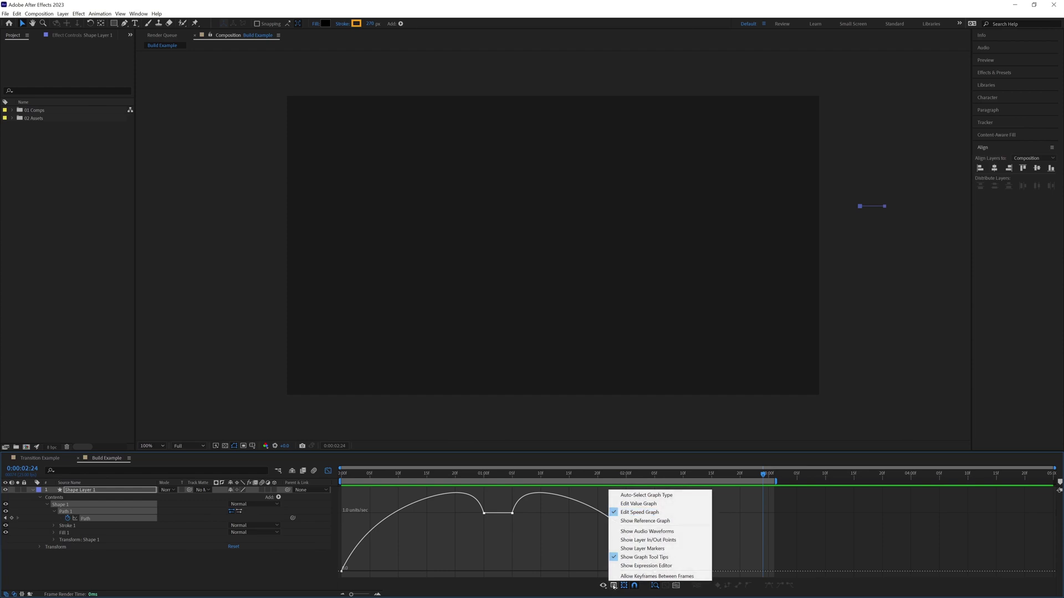
click(640, 515)
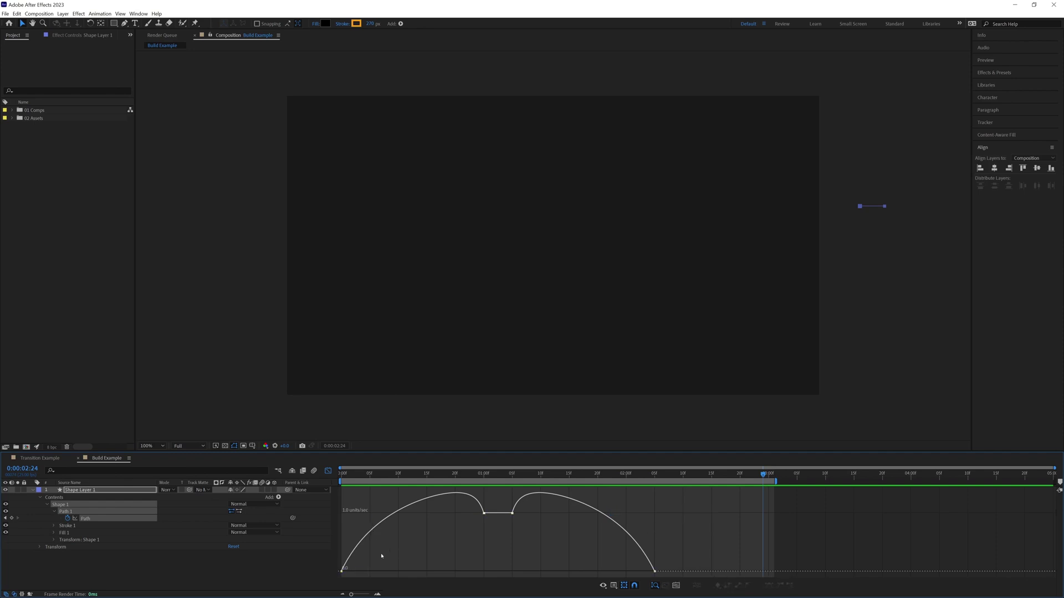
drag(393, 535, 409, 574)
drag(698, 550, 590, 574)
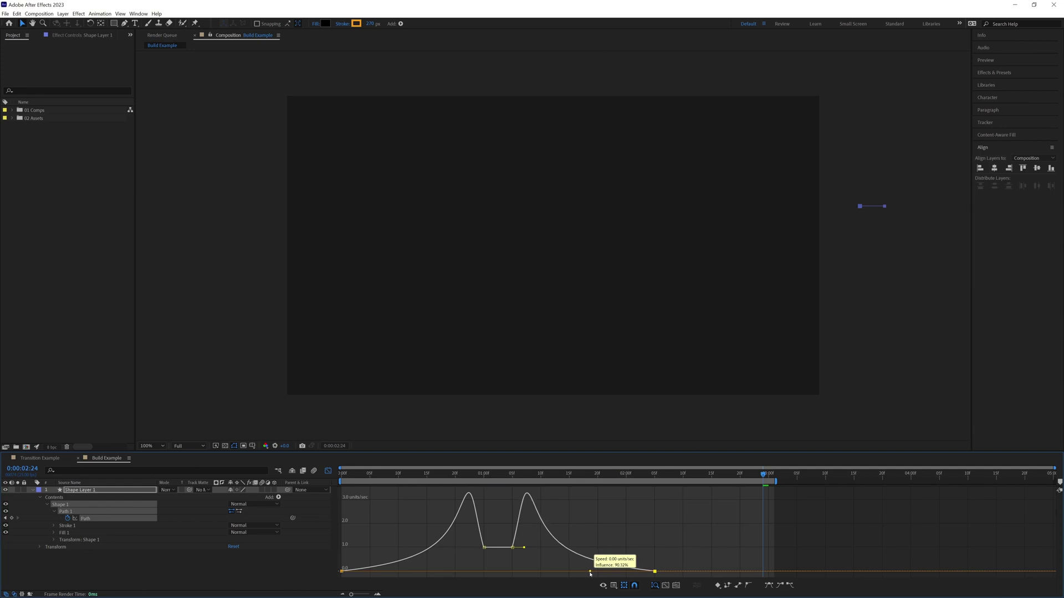
- Preview the eased bar animation from 0:00
key(space)
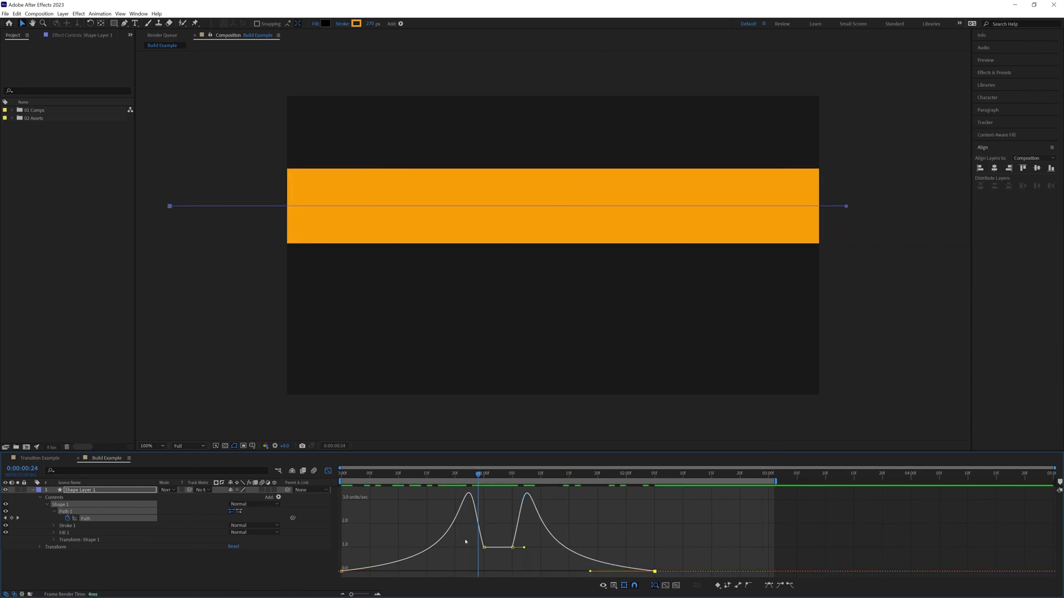
drag(480, 478, 299, 489)
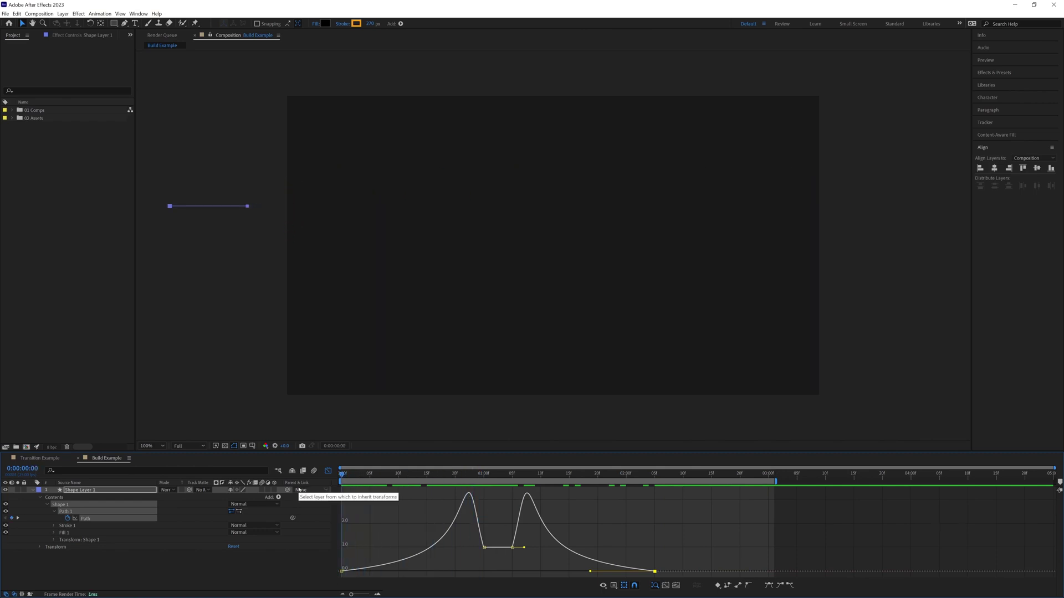
key(space)
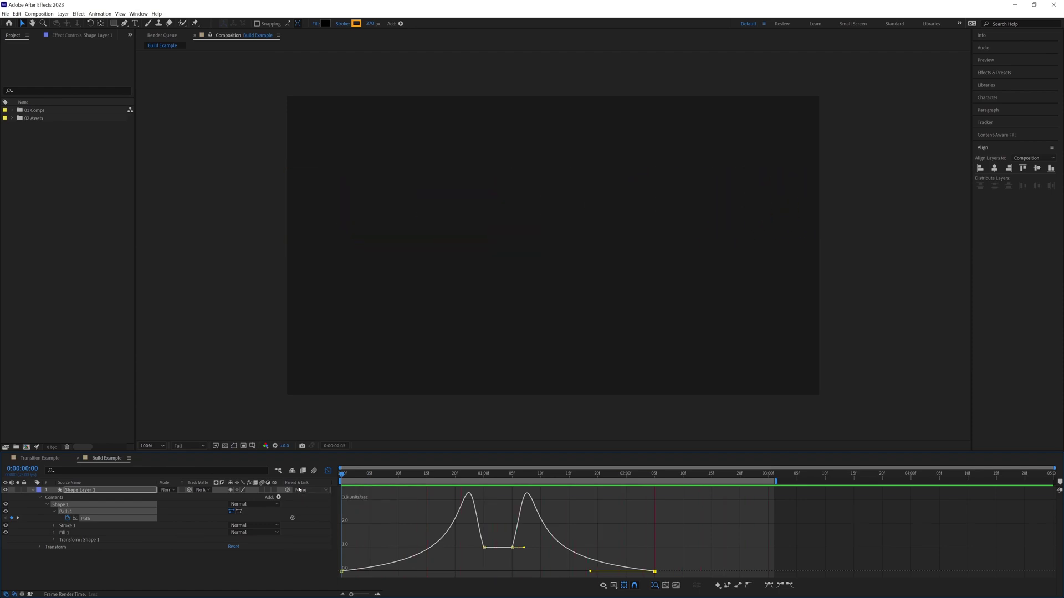
key(space)
- Return to the layer keyframe view, trying then undoing a shift of the later Path keyframes
click(376, 556)
click(401, 555)
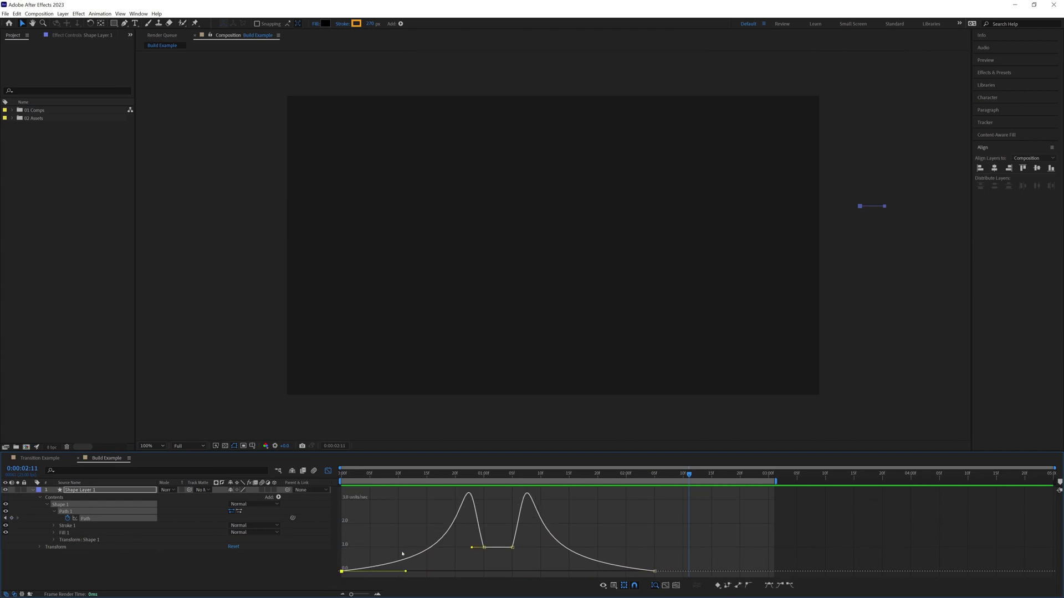
click(329, 471)
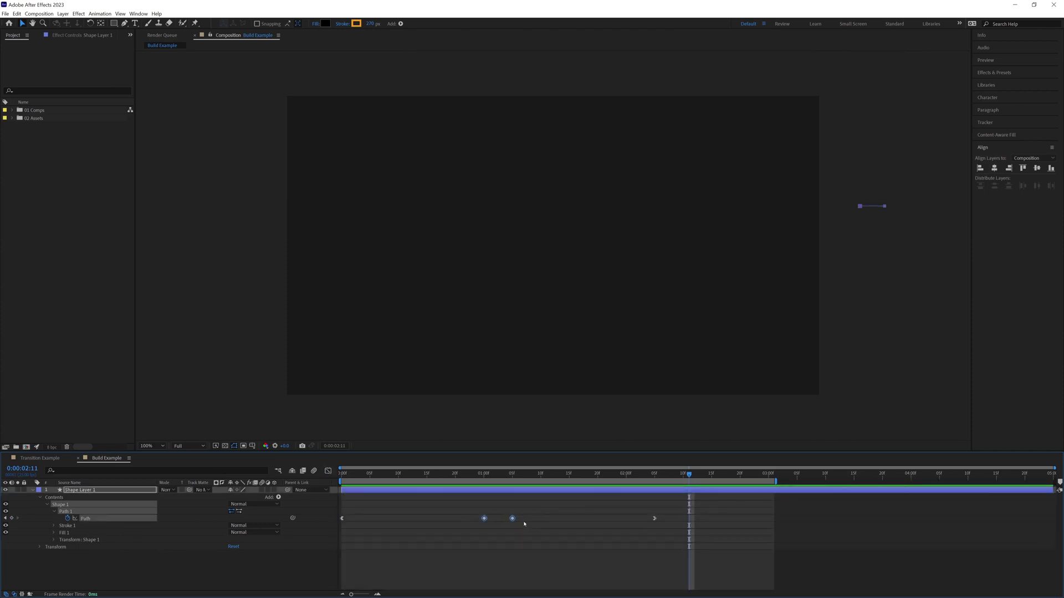
drag(514, 521, 464, 521)
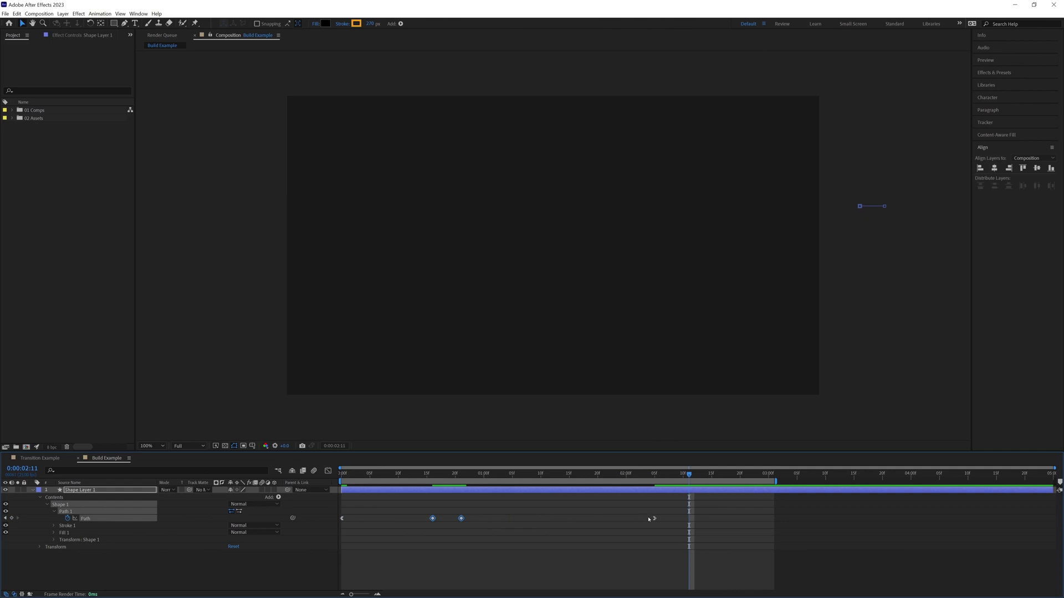
drag(649, 519, 547, 520)
key(ctrl+z)
key(ctrl+z)
- Scrub around 1:00 to check the bar stretching fully across the frame
mouse_move(478, 474)
mouse_down()
mouse_move(506, 474)
mouse_move(490, 474)
mouse_up()
click(511, 519)
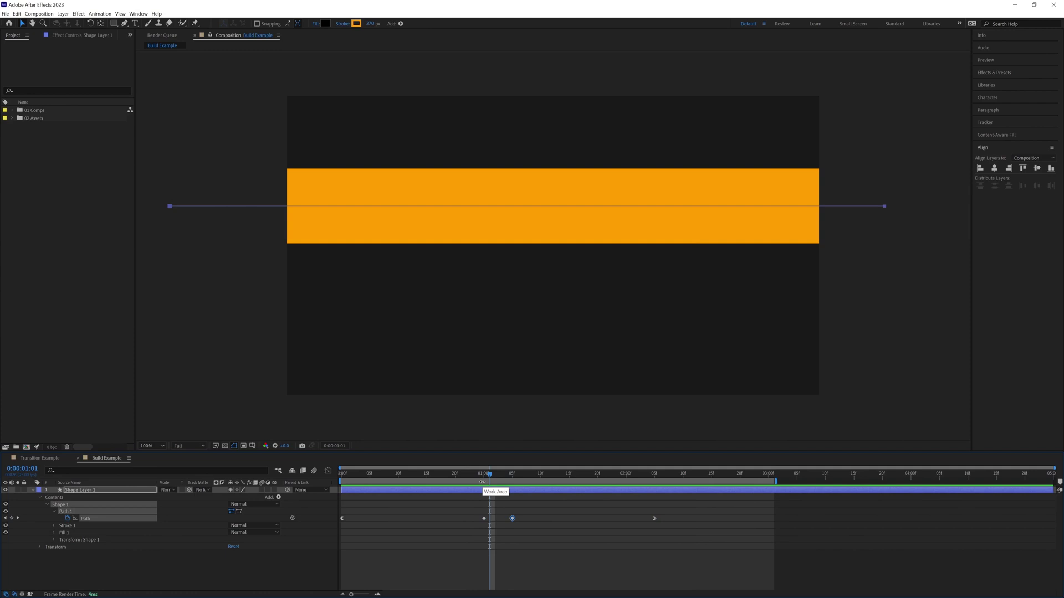
drag(471, 475, 518, 475)
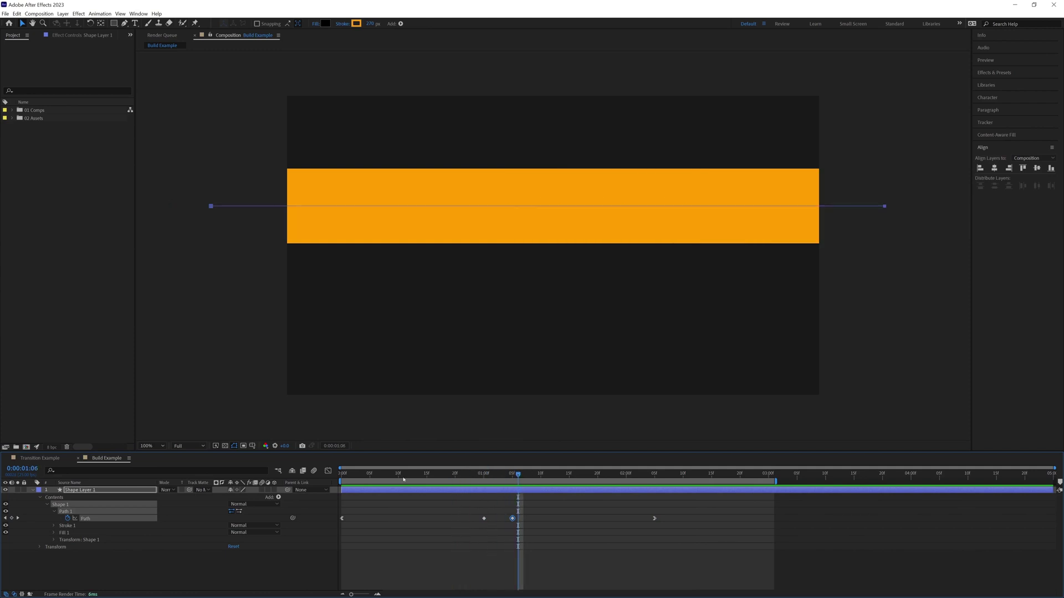
- Raise Shape Layer 1's orange bar to Y position 276 near the top of the frame
click(79, 491)
key(p)
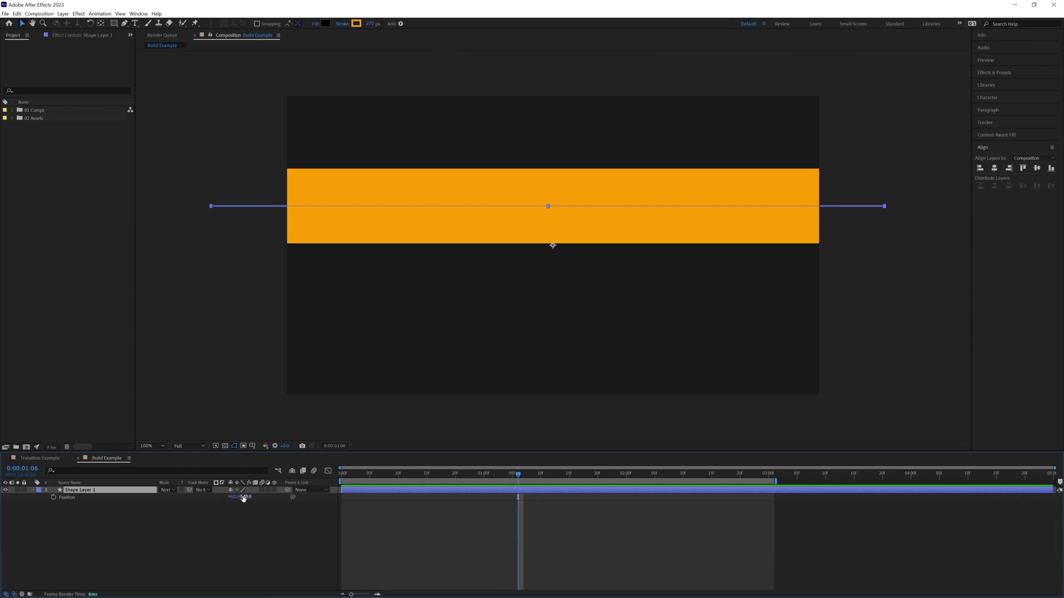
drag(246, 496, 99, 496)
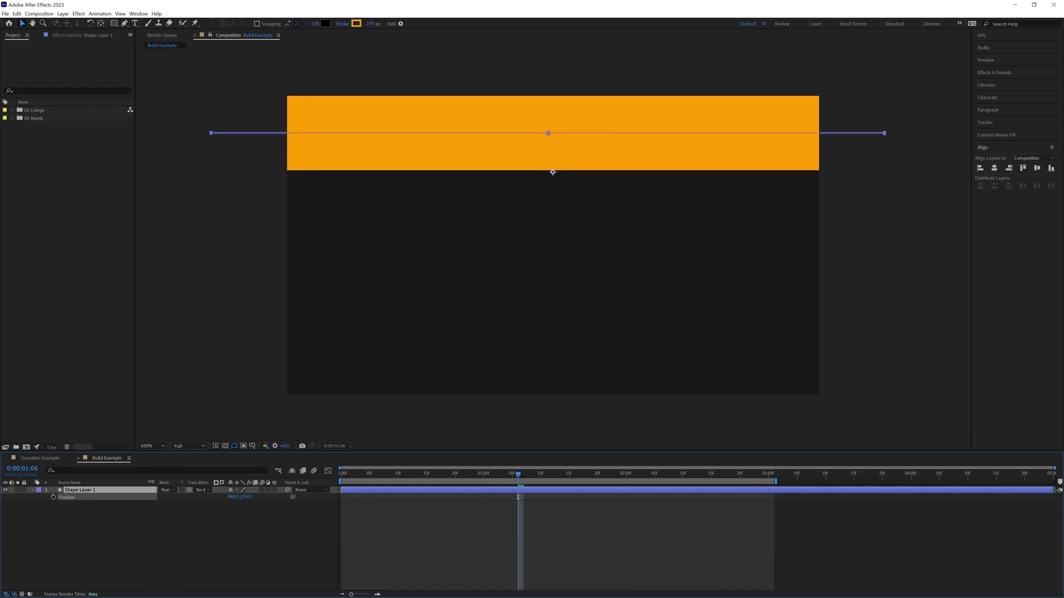
click(242, 497)
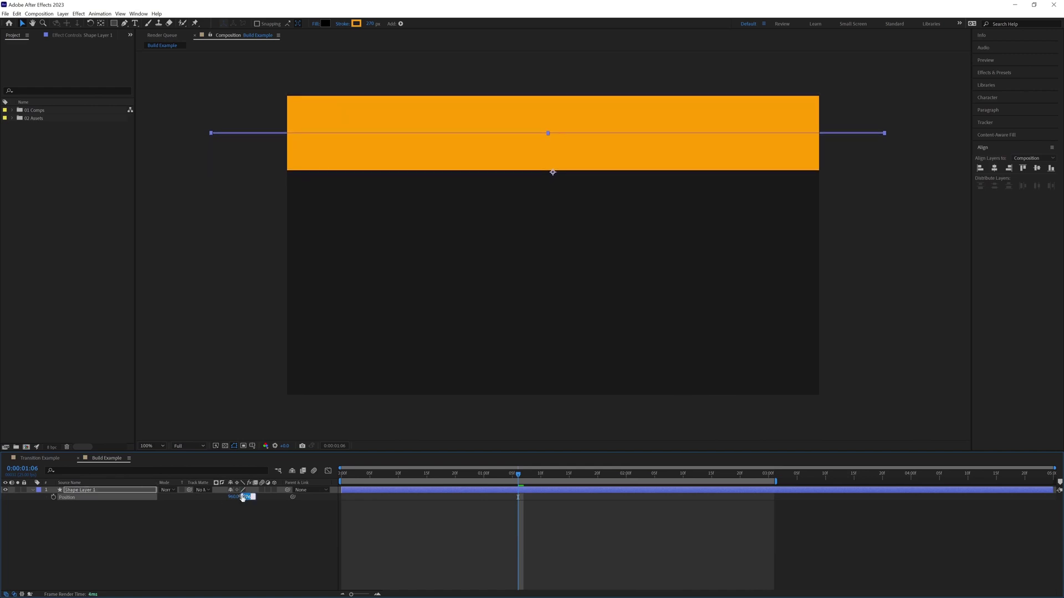
key(Return)
click(84, 492)
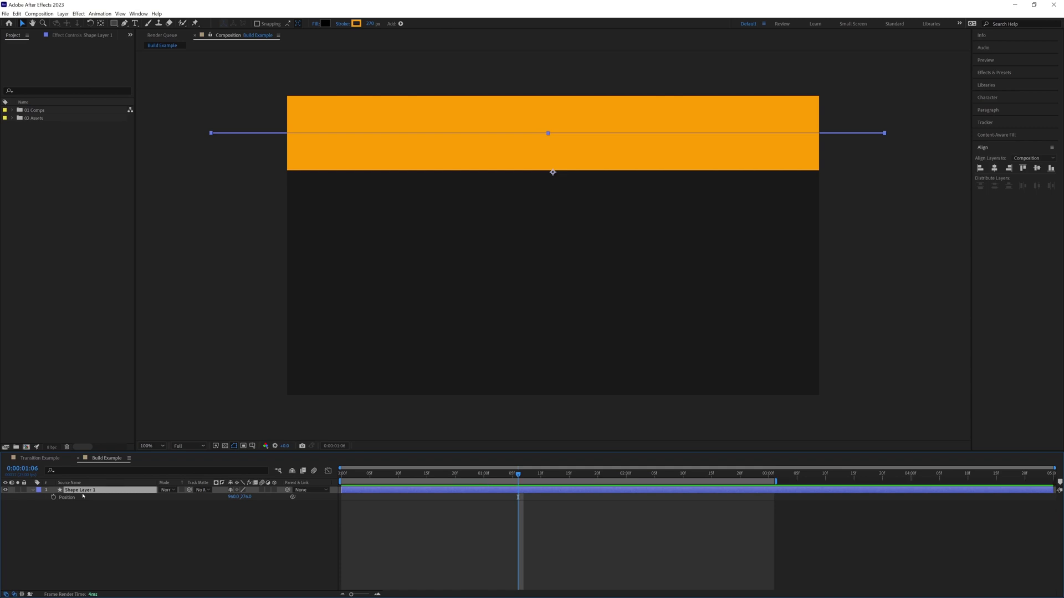
- Duplicate the bar as Shape Layer 2 and move it down below the first bar
key(ctrl+d)
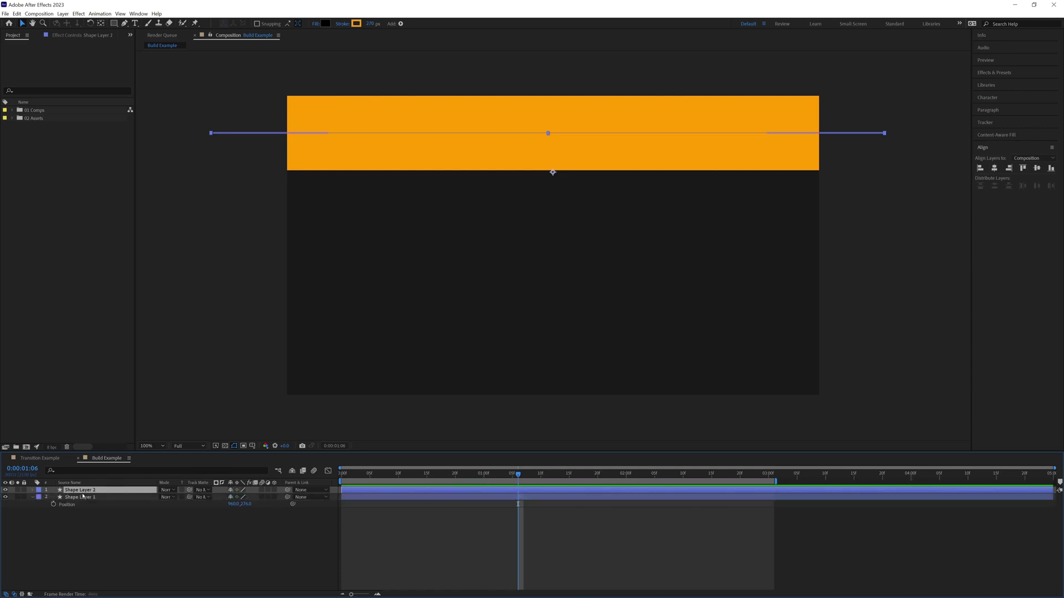
click(17, 14)
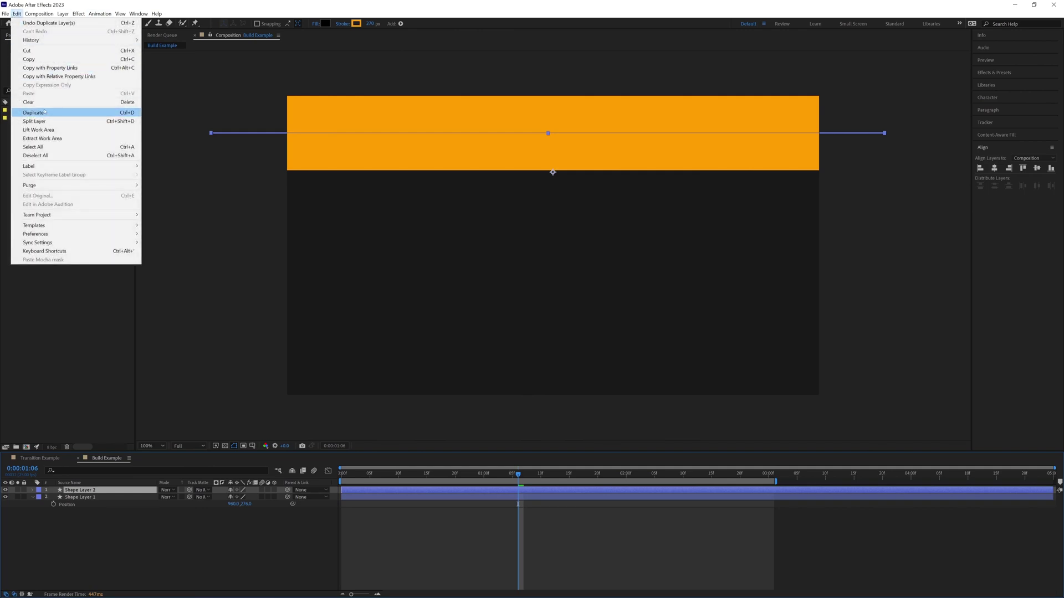
click(448, 558)
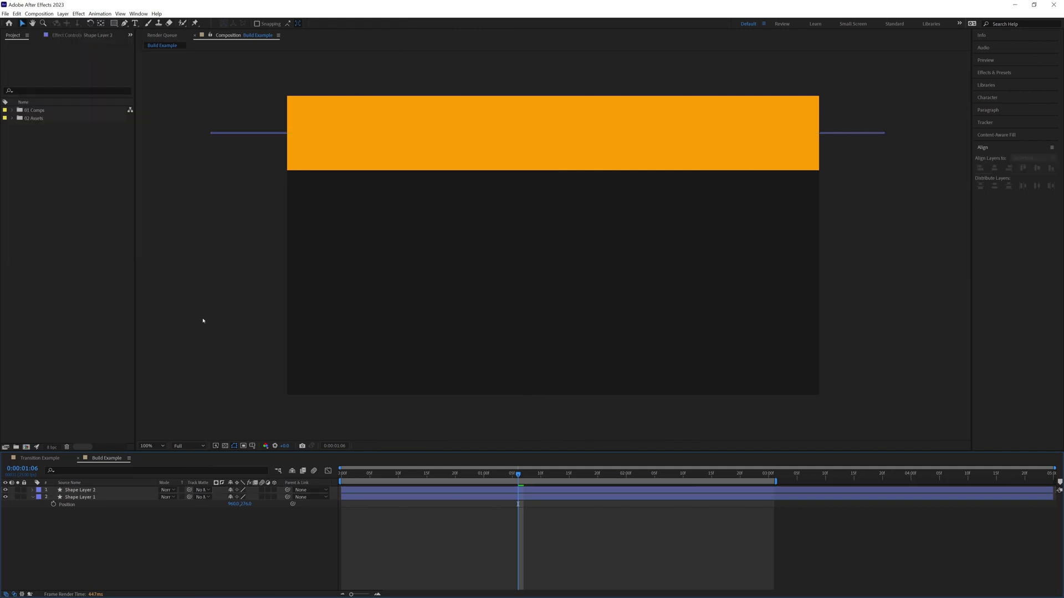
click(75, 491)
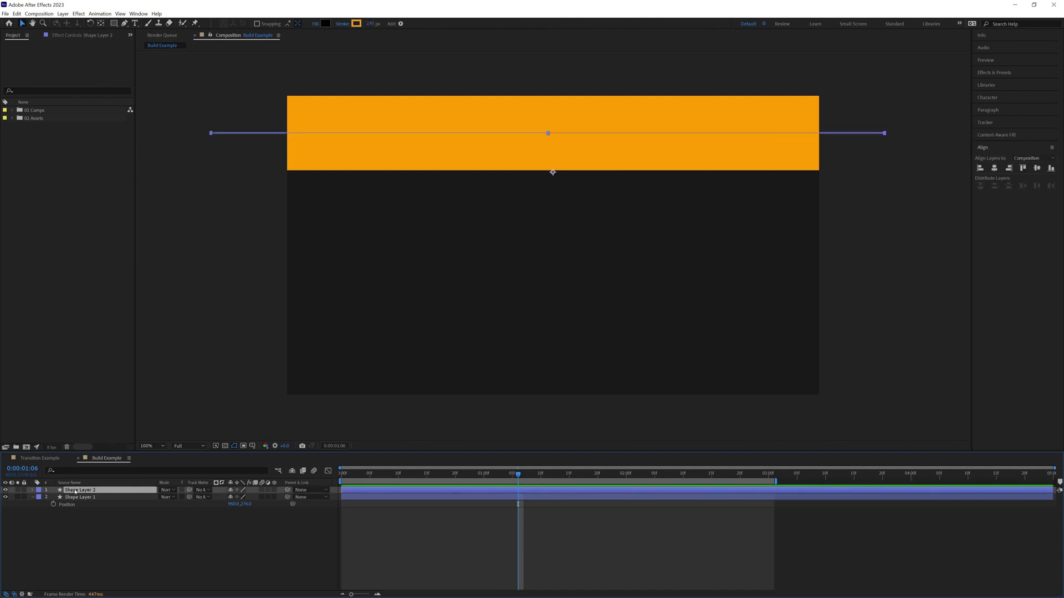
key(p)
drag(245, 497, 376, 482)
click(109, 492)
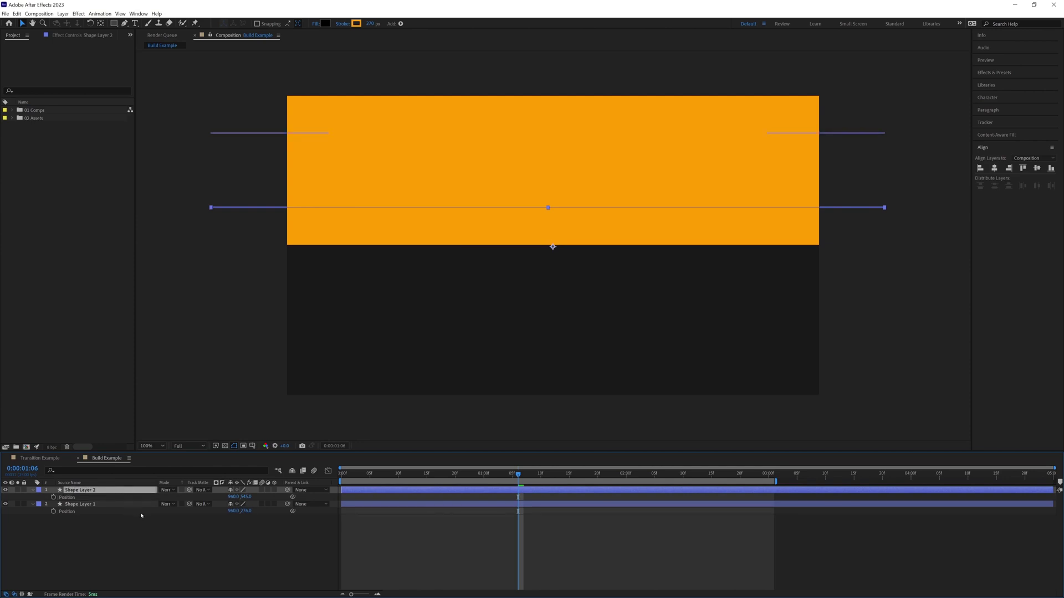
- Add Shape Layers 3 and 4 as copies, stepping each lower until the bottom of the frame
key(ctrl+d)
key(p)
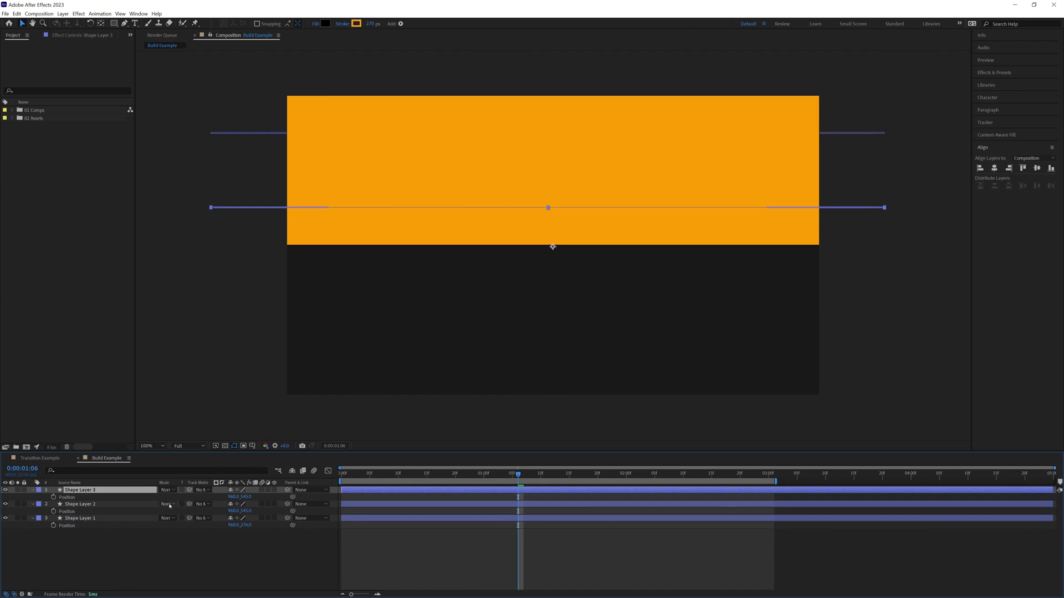
drag(245, 497, 383, 473)
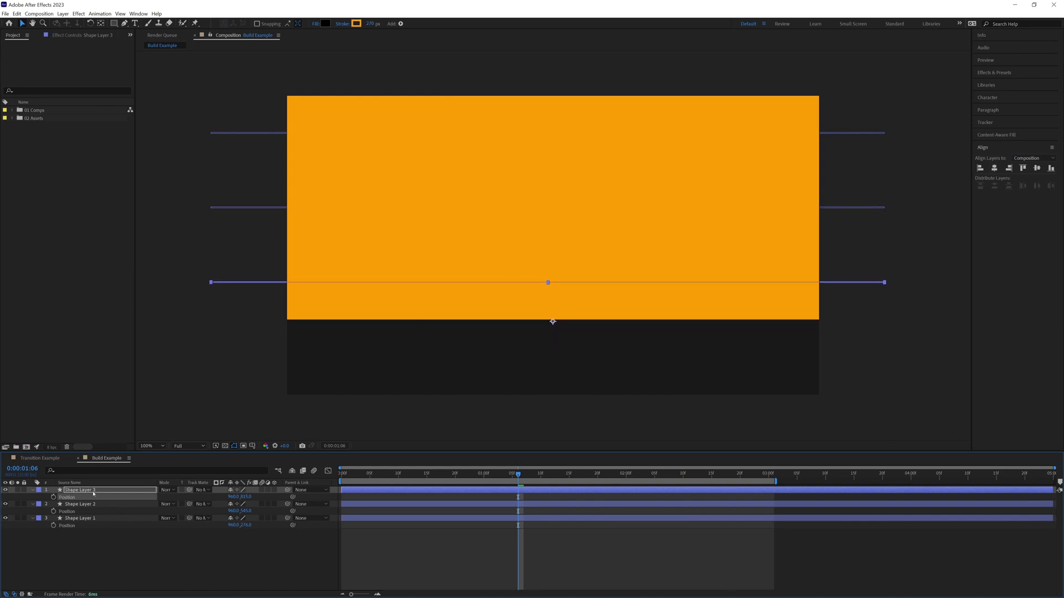
key(Return)
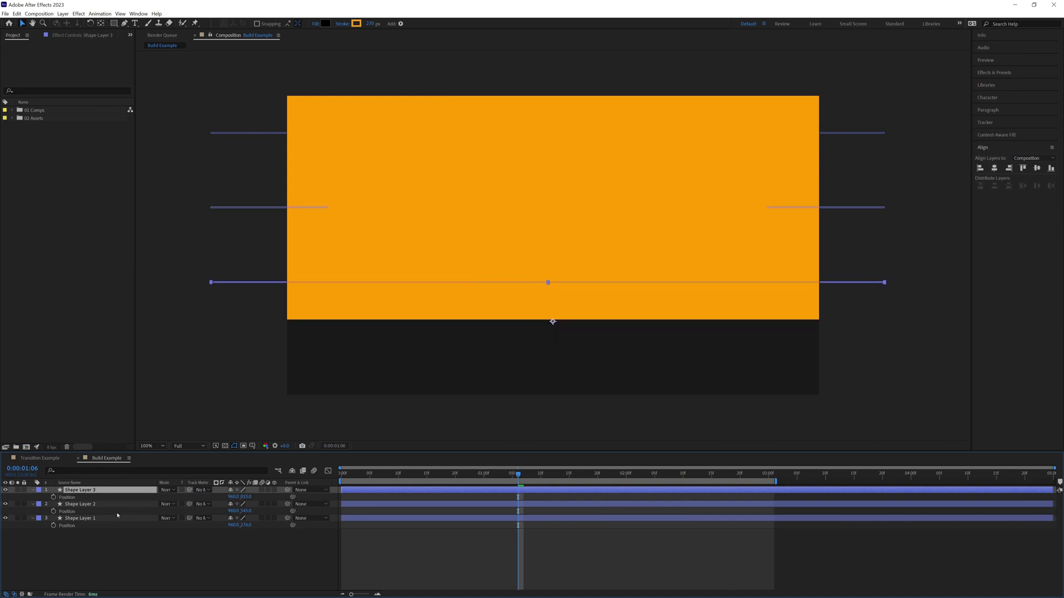
key(ctrl+d)
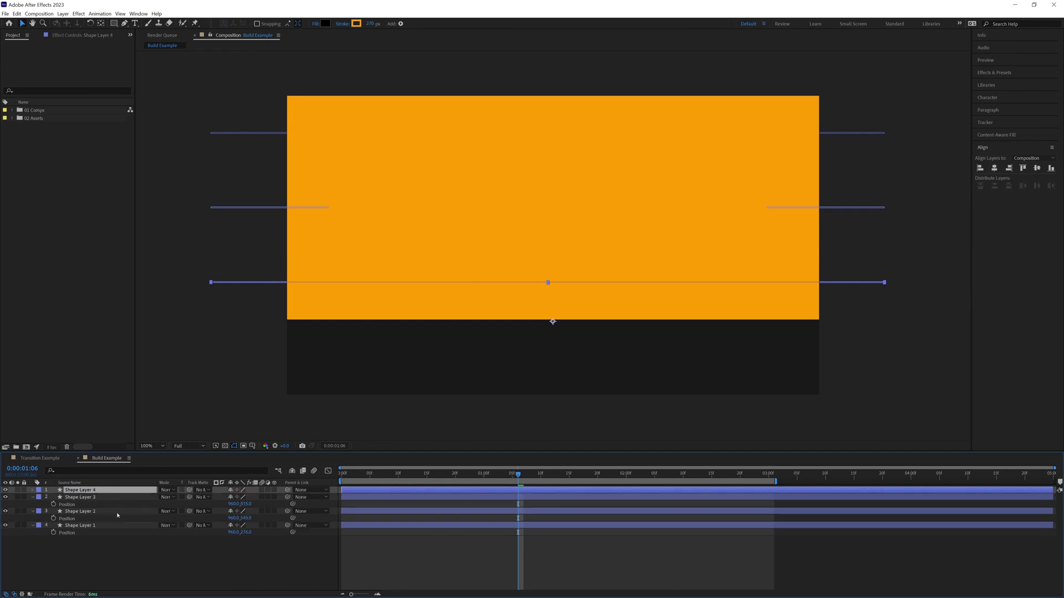
key(p)
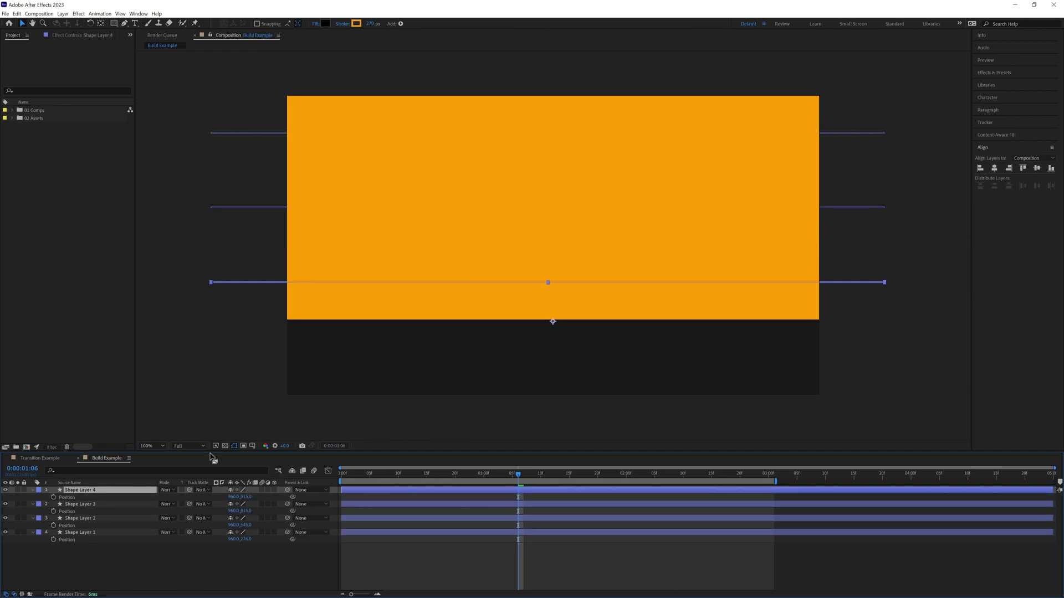
drag(244, 497, 378, 478)
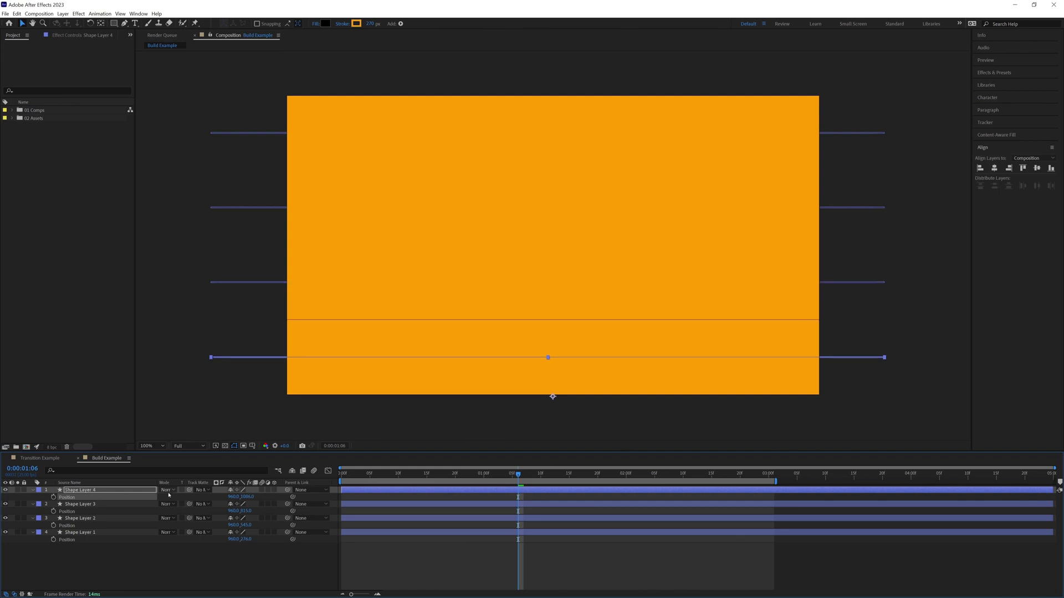
- Set the stroke width of all four bar layers to 2, then preview the animation
click(584, 344)
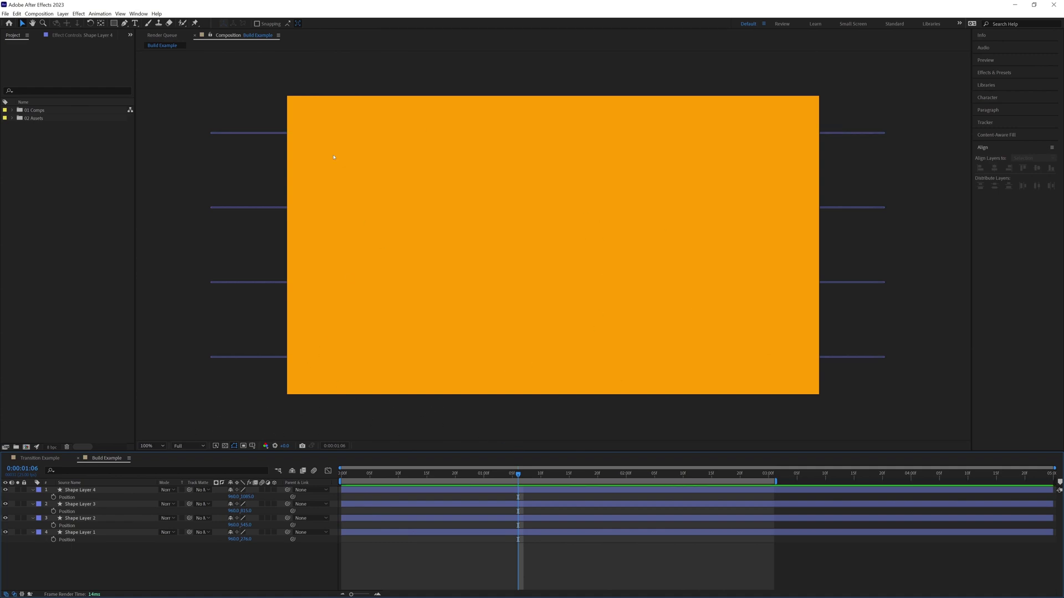
click(80, 491)
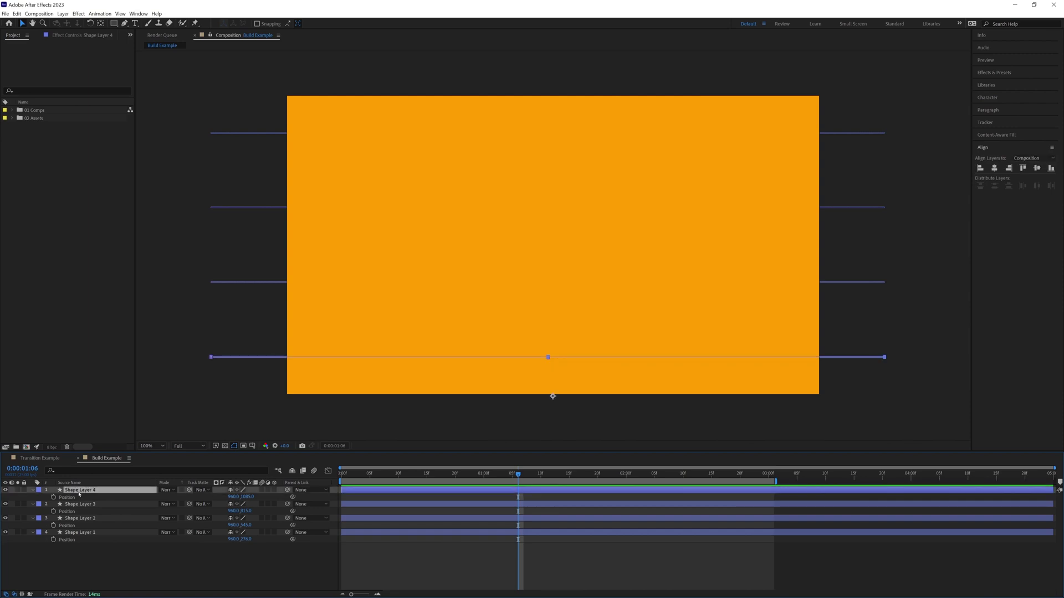
shift+click(83, 533)
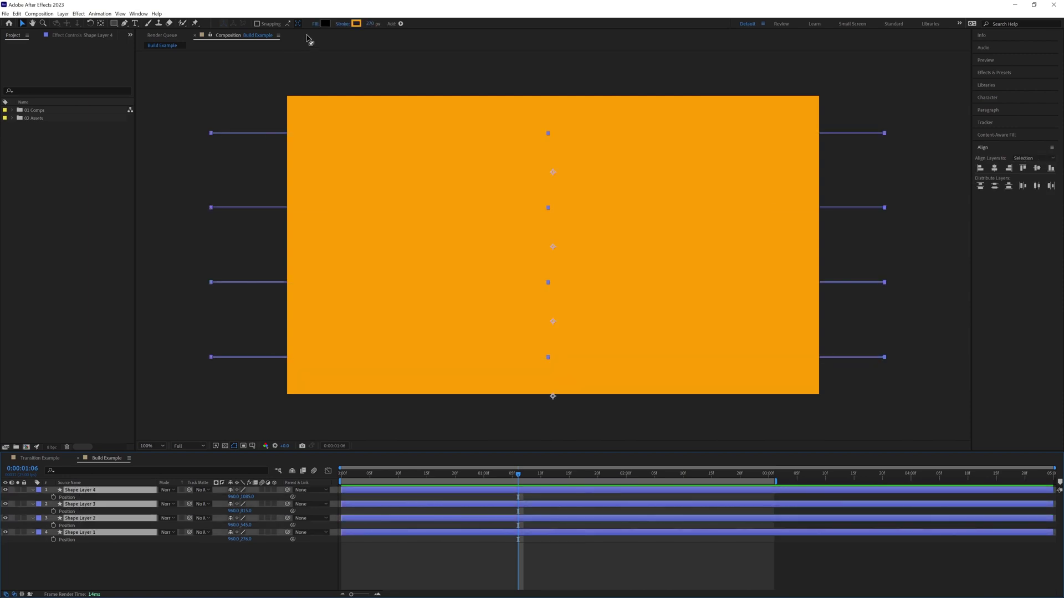
click(369, 25)
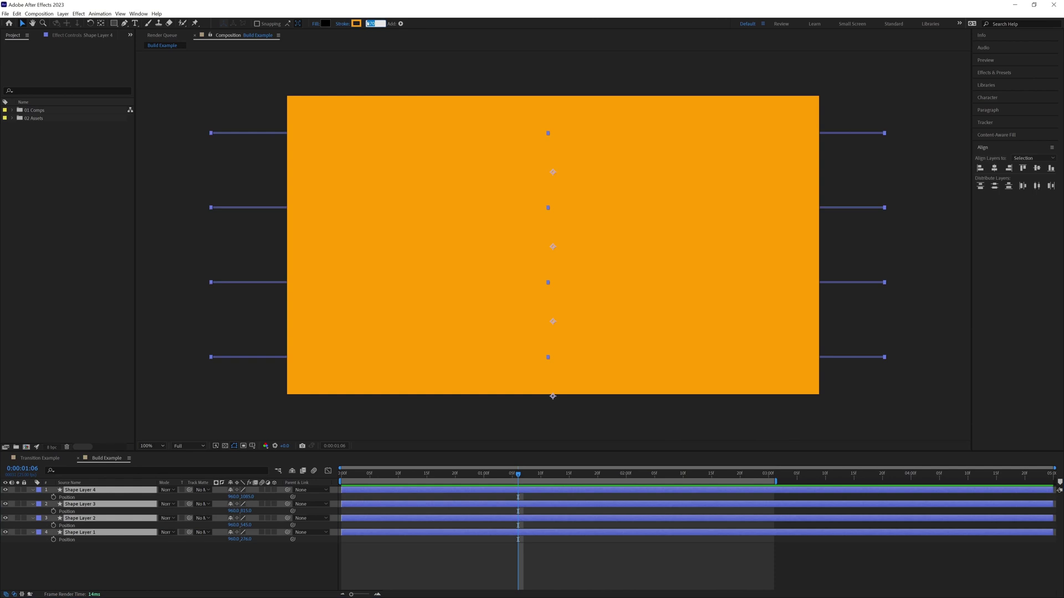
text(2)
key(Return)
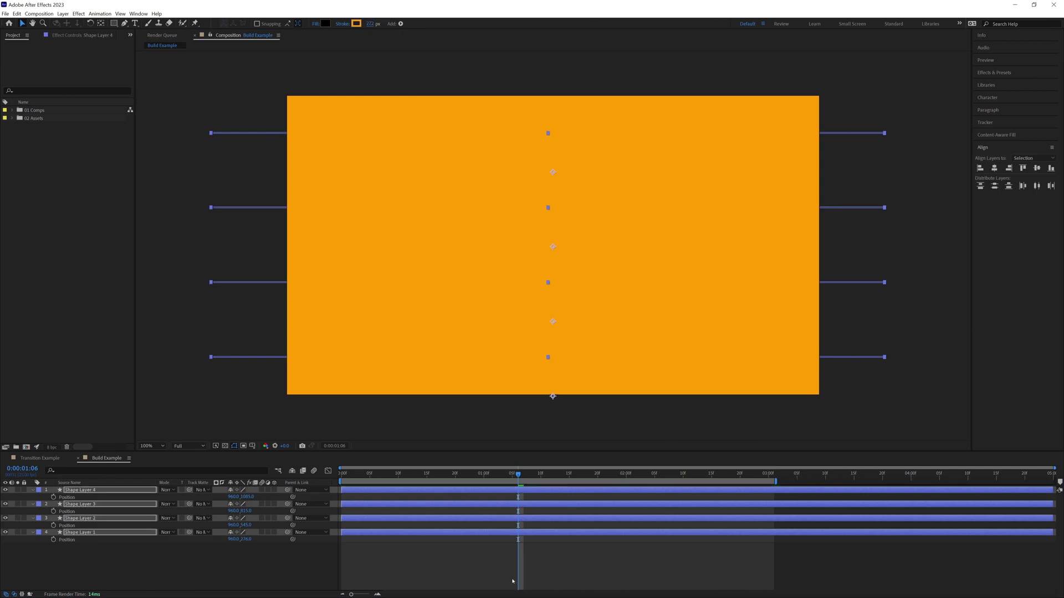
click(486, 557)
key(space)
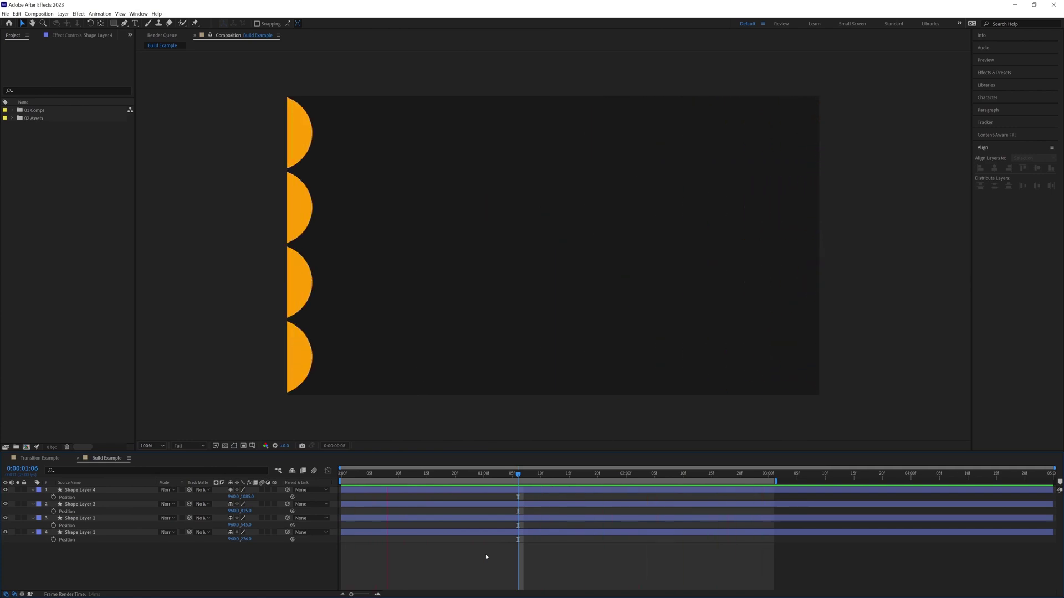
key(space)
click(345, 475)
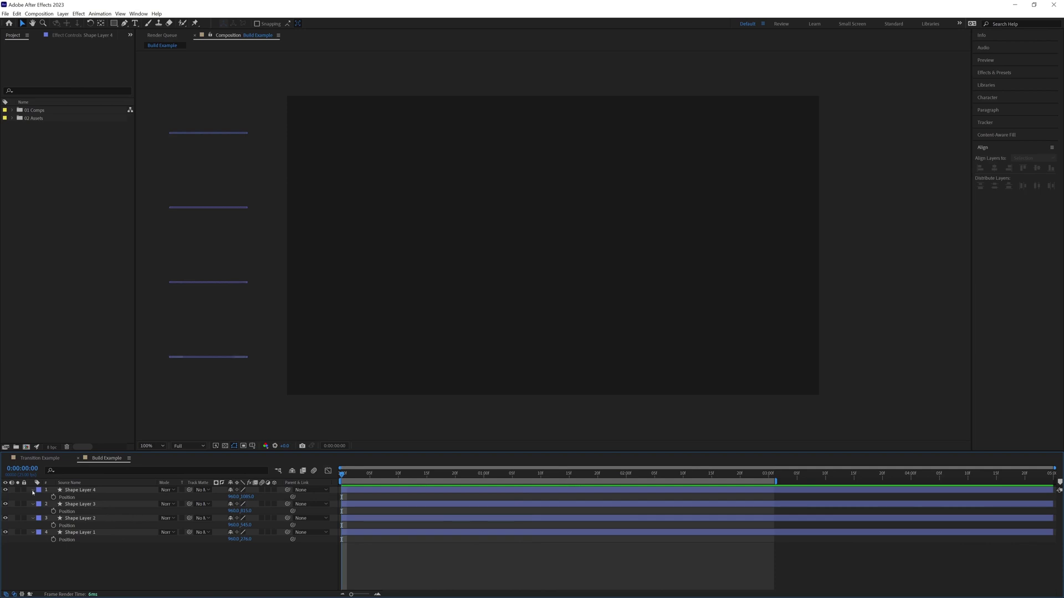
click(33, 490)
click(32, 497)
click(33, 504)
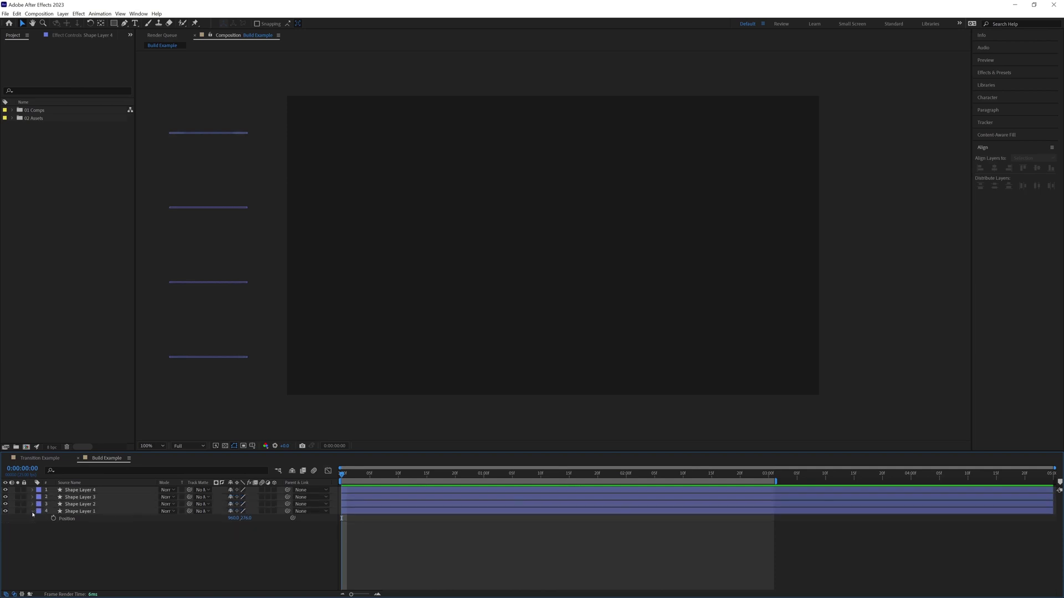
click(33, 511)
key(space)
key(ctrl+Down)
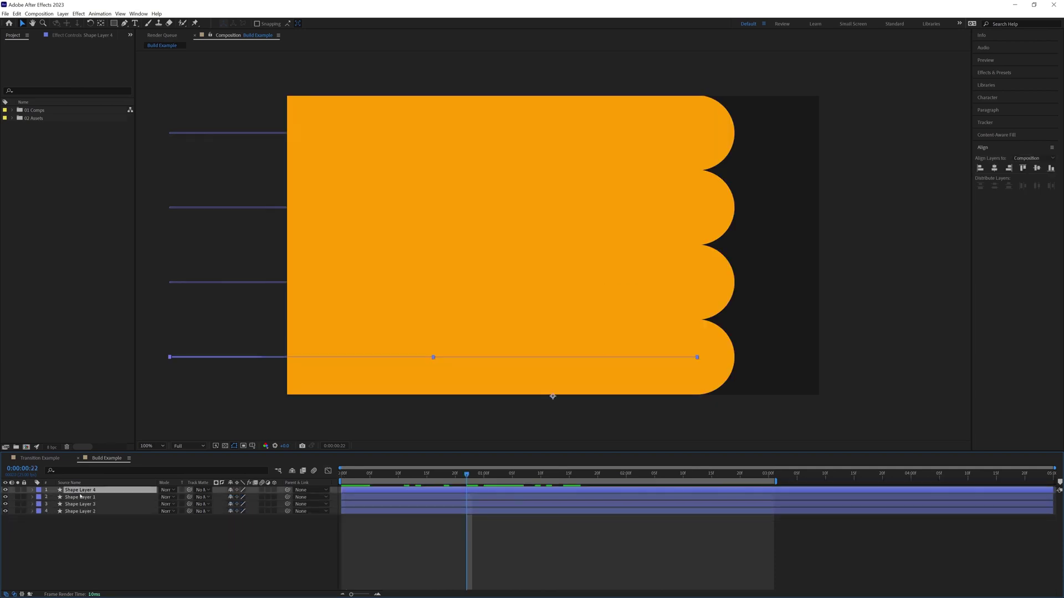
key(ctrl+Down)
click(83, 518)
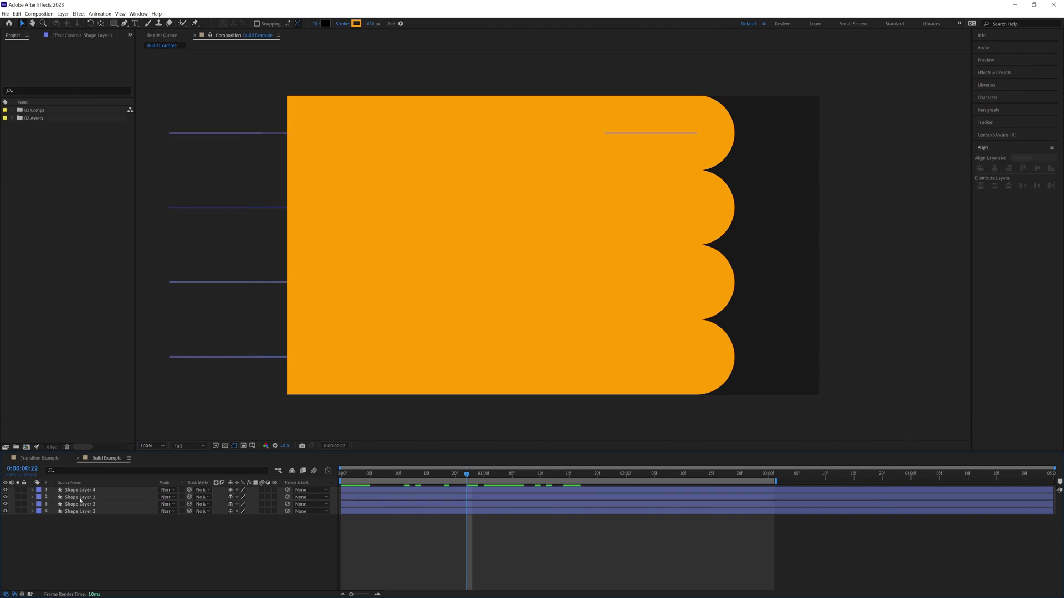
click(79, 497)
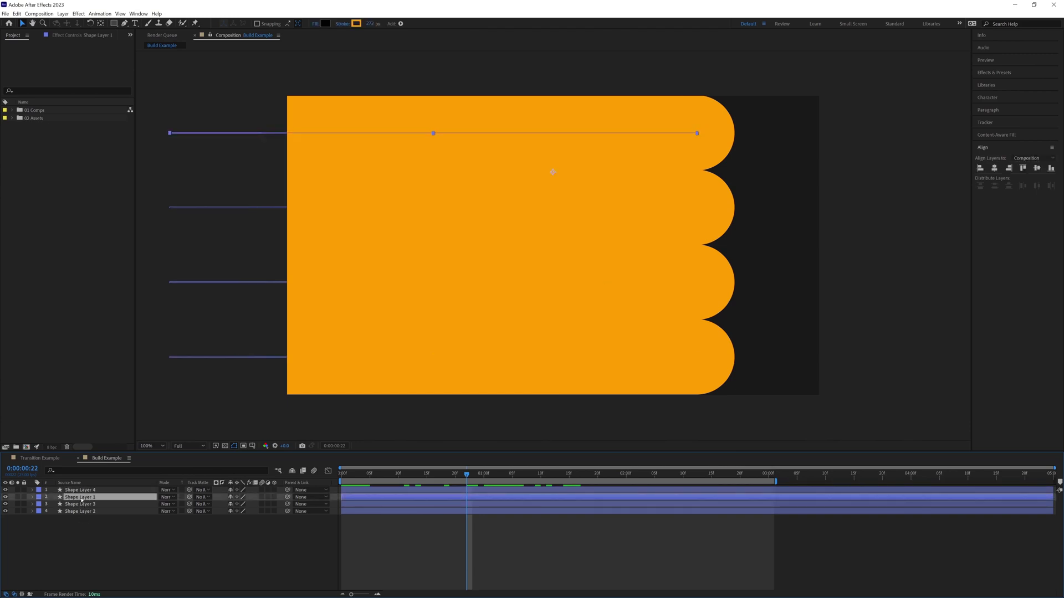
drag(81, 499, 83, 492)
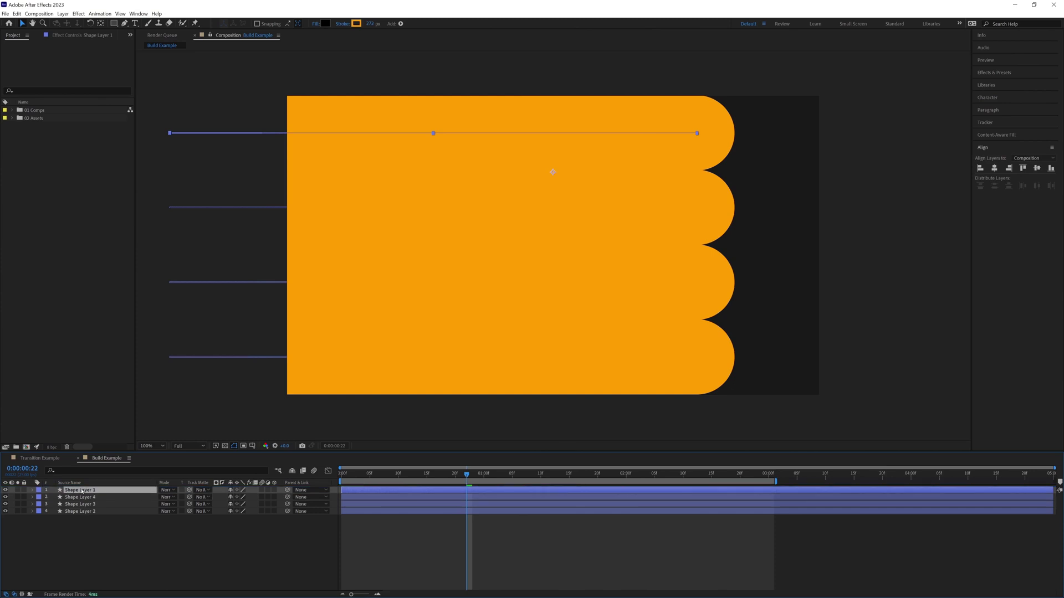
click(81, 497)
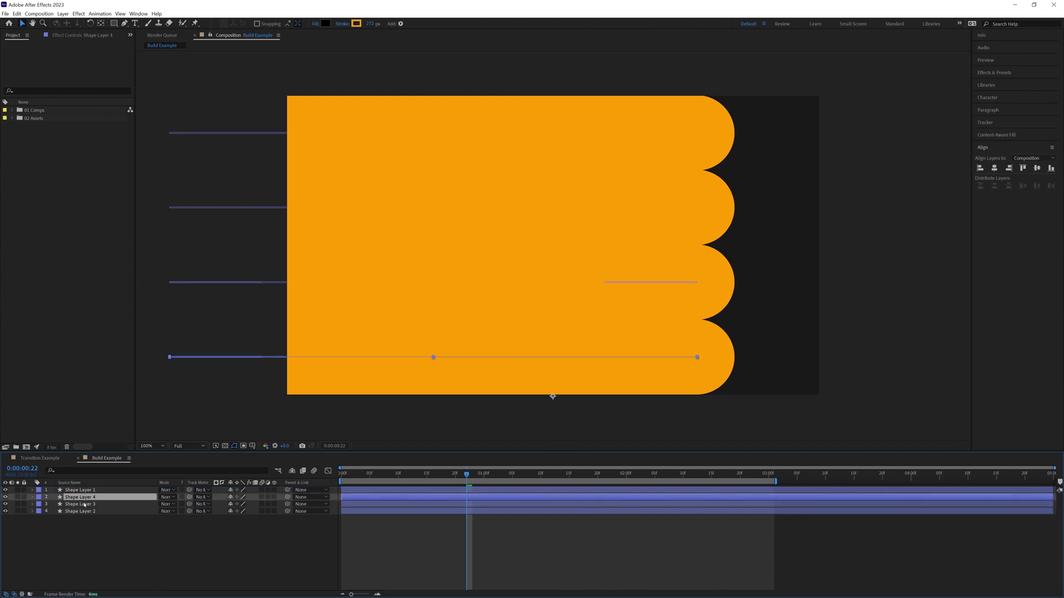
click(87, 505)
click(86, 512)
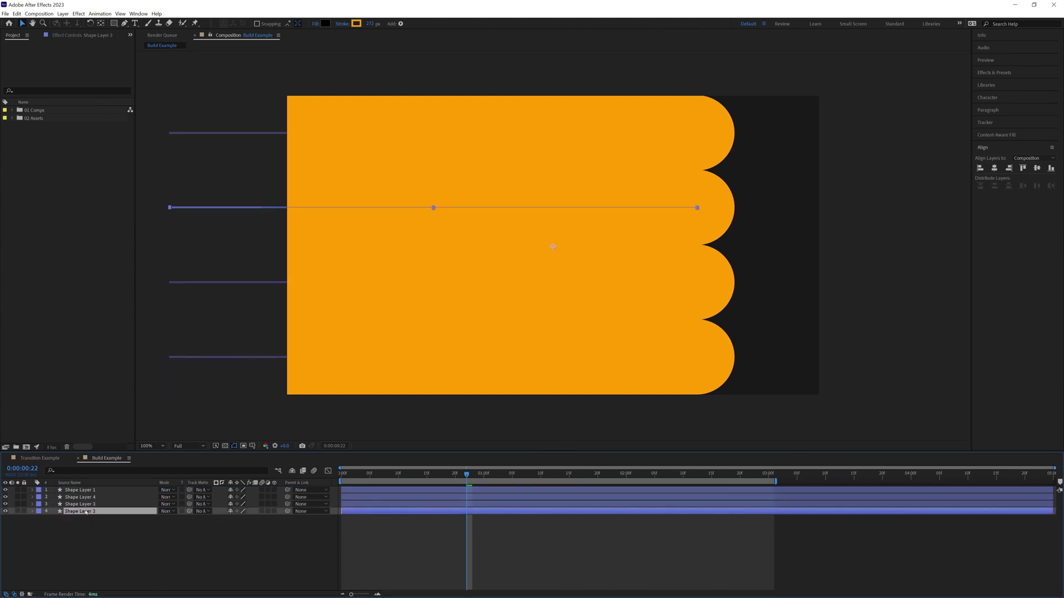
mouse_move(86, 512)
mouse_down()
mouse_move(85, 497)
mouse_move(88, 514)
mouse_up()
click(78, 490)
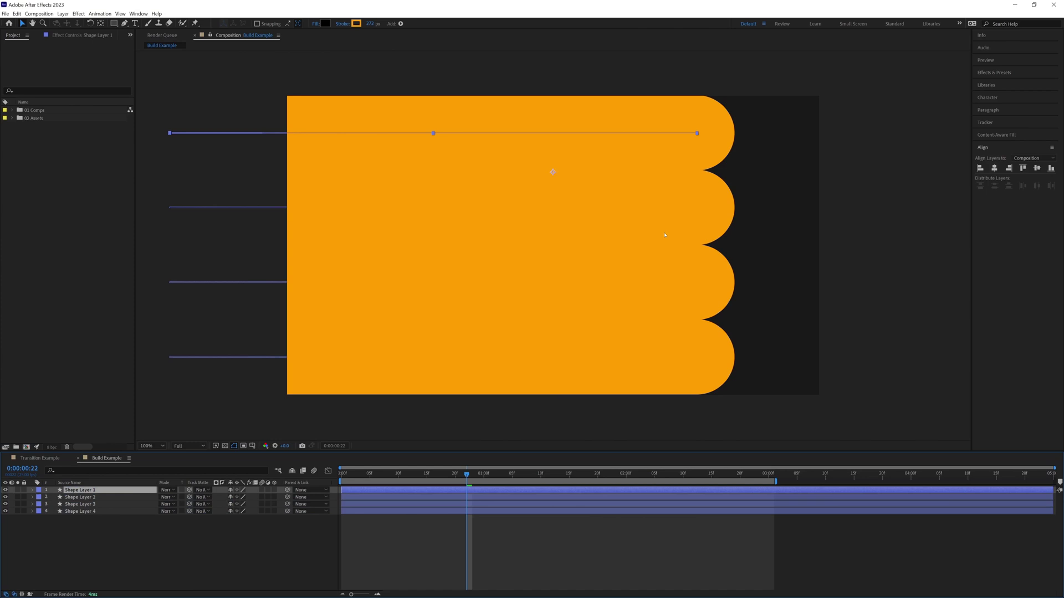
key(space)
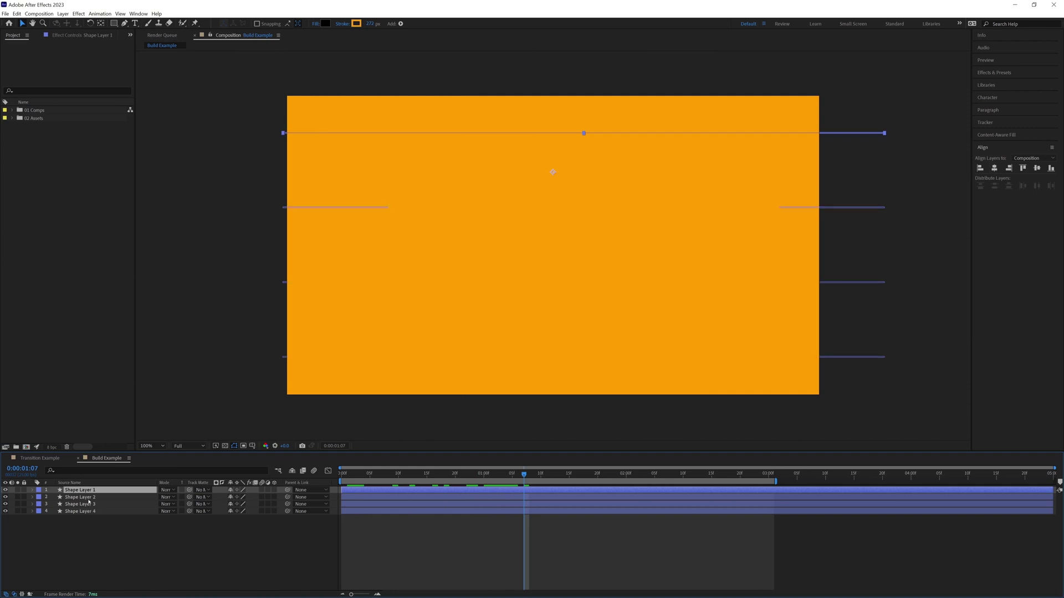
click(835, 208)
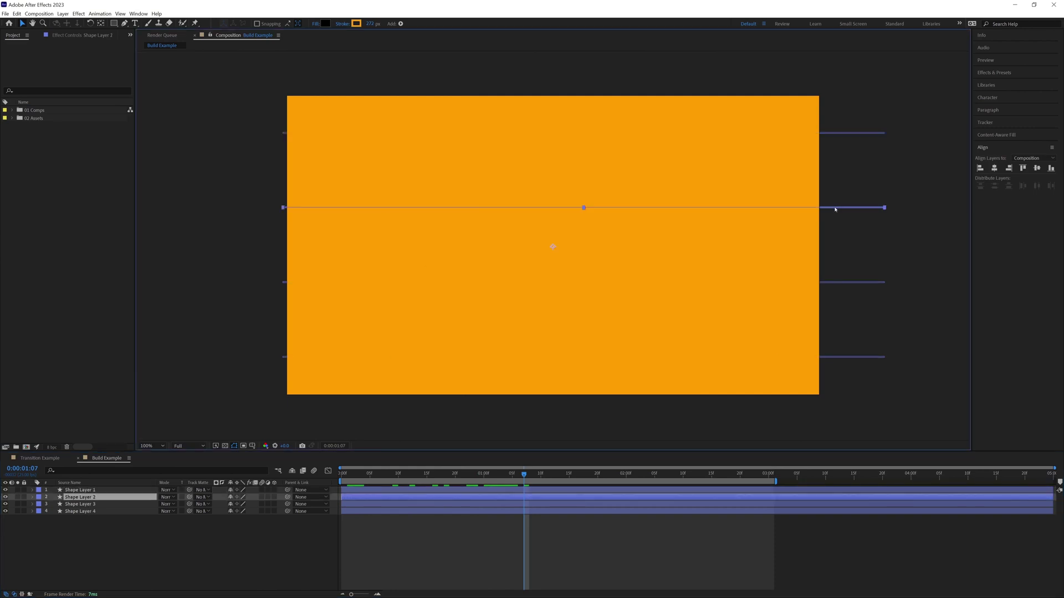
click(827, 283)
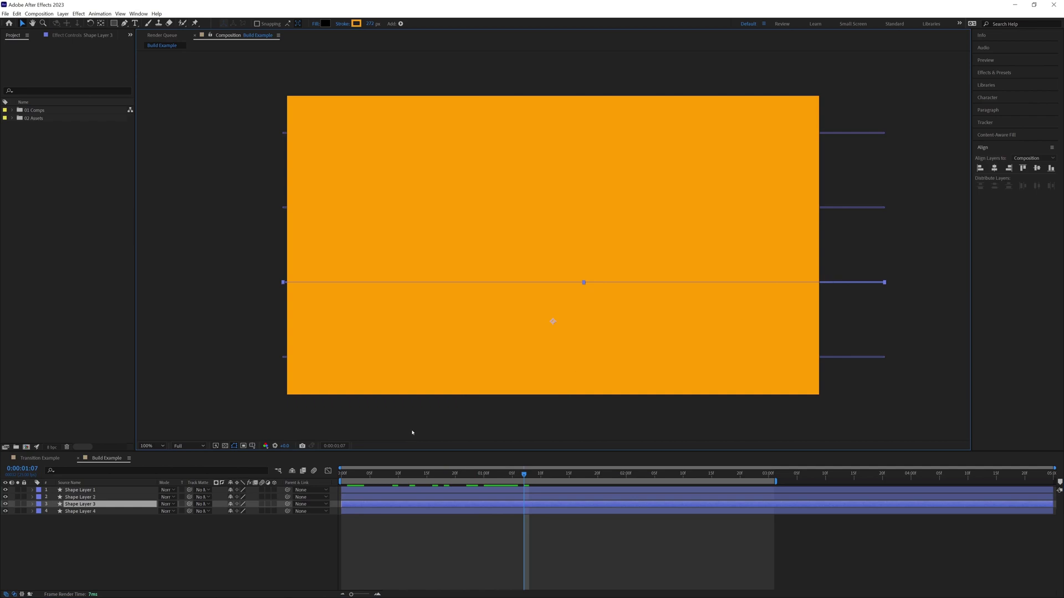
click(830, 357)
drag(406, 479, 341, 477)
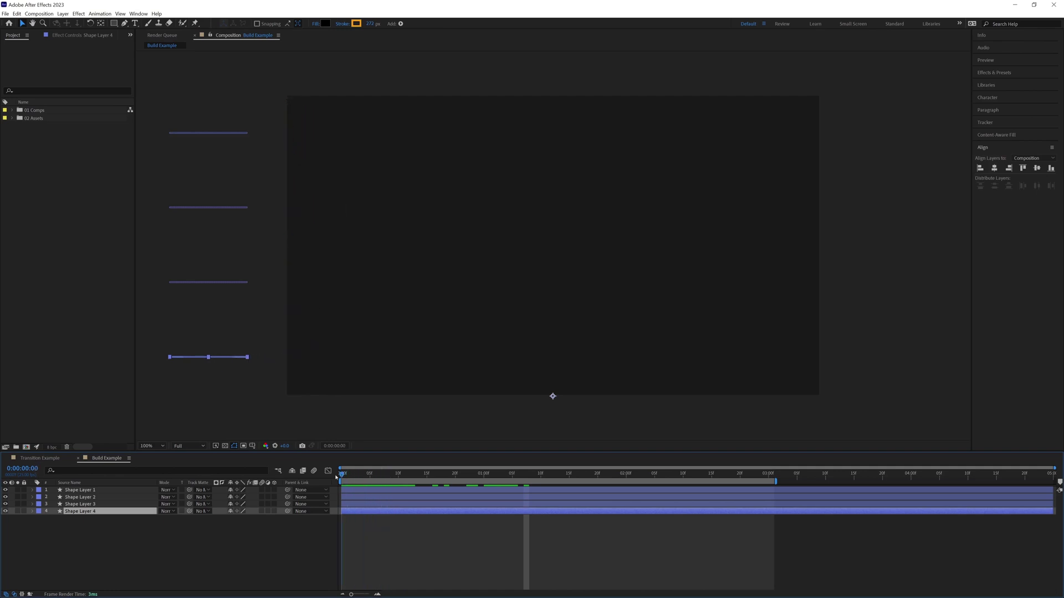
- Delay Shape Layers 2 and 3 a few frames each to cascade the bars, then preview
click(345, 491)
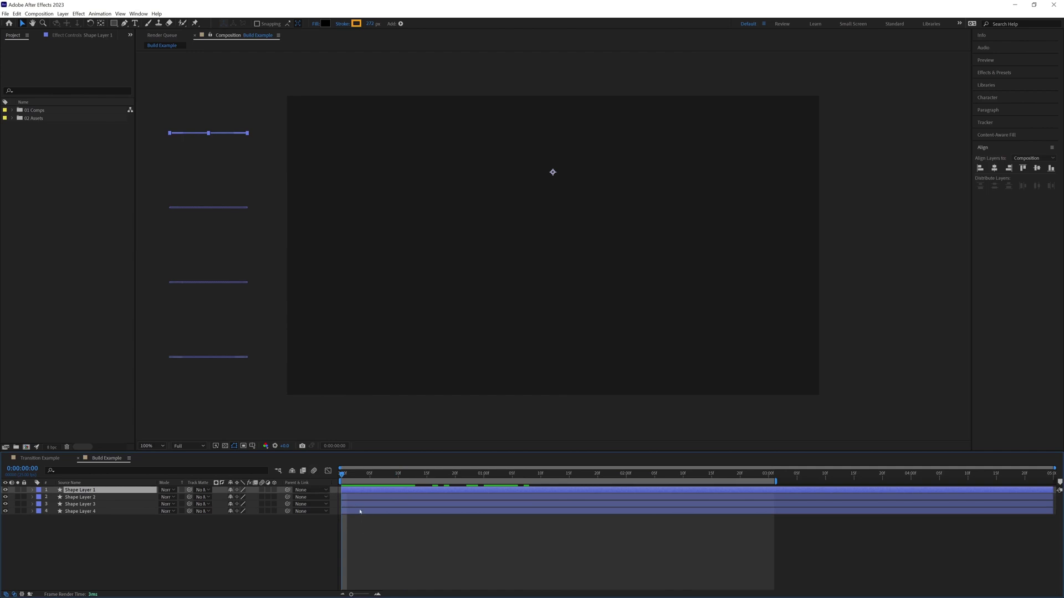
key(Page_Down)
key(Page_Down)
key(Page_Down)
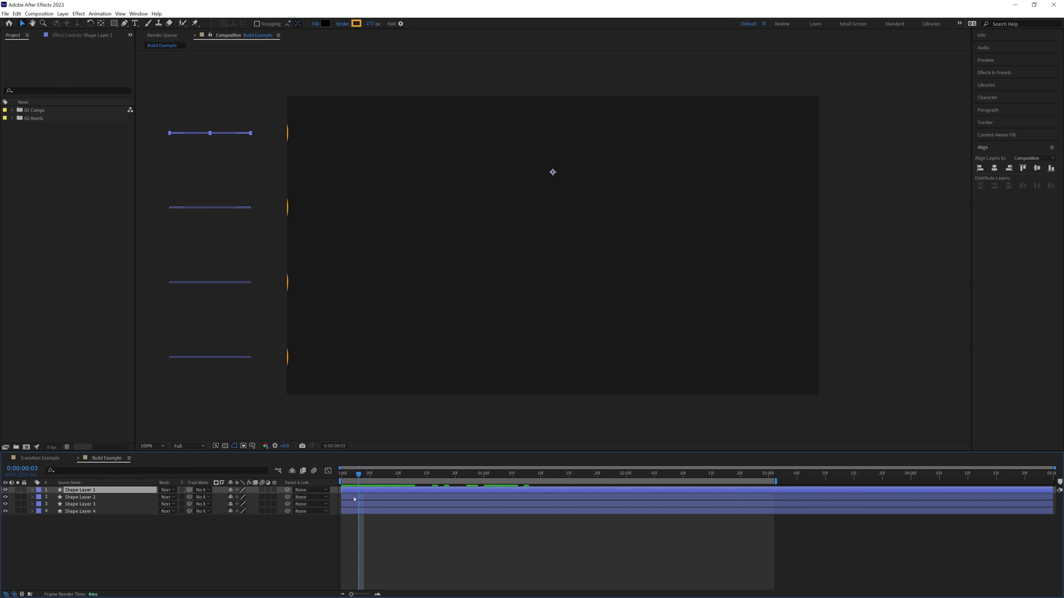
click(355, 498)
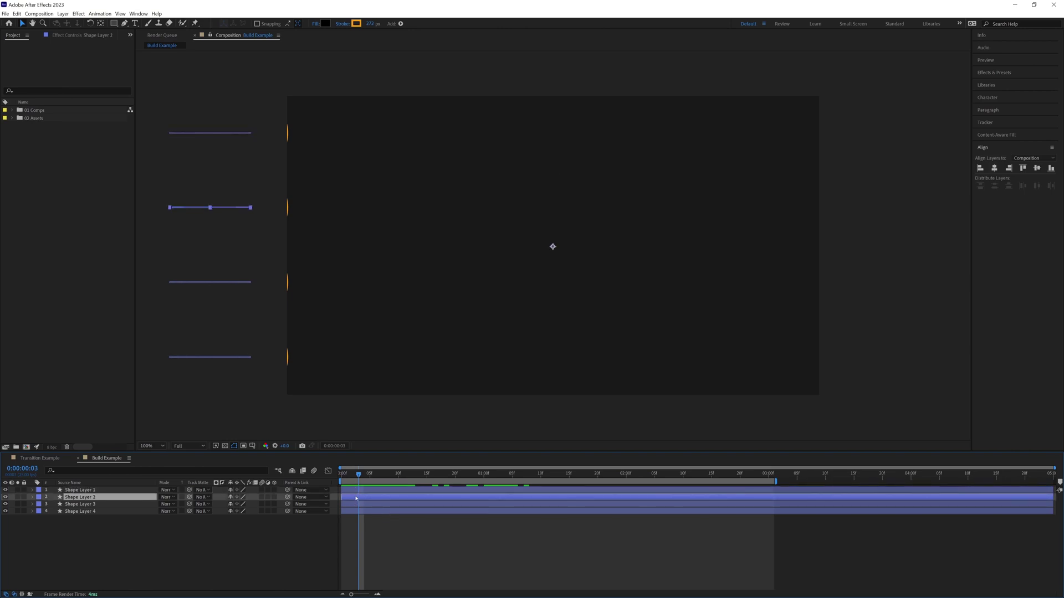
drag(356, 499, 369, 502)
key(space)
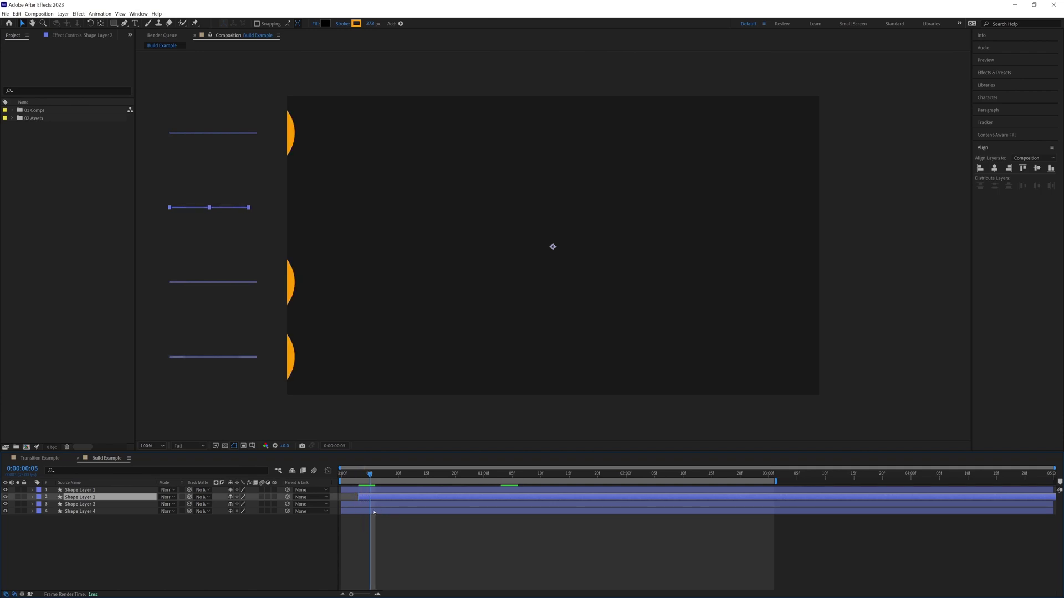
drag(366, 506, 425, 517)
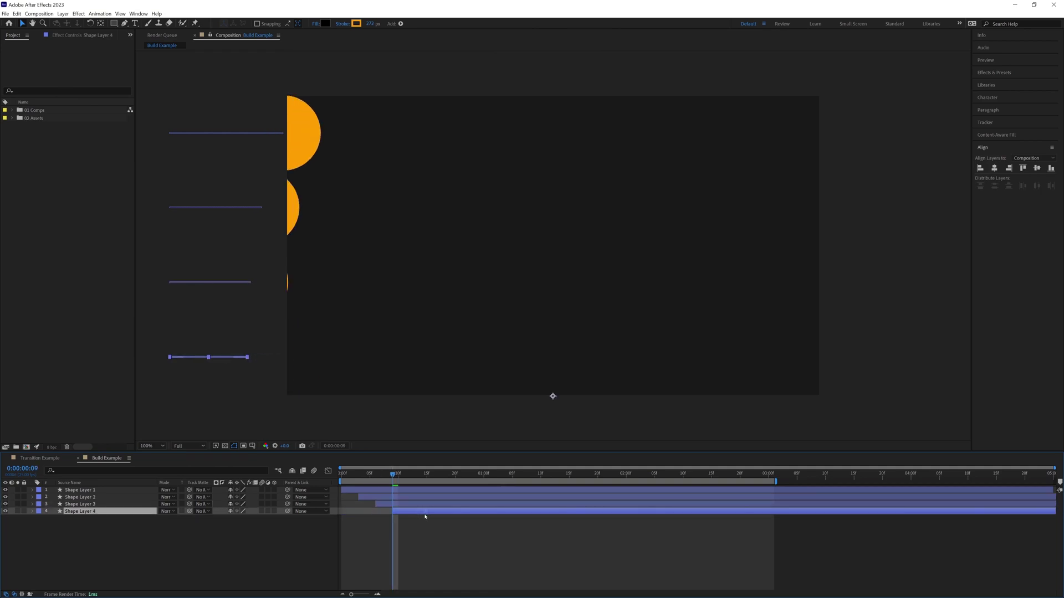
key(space)
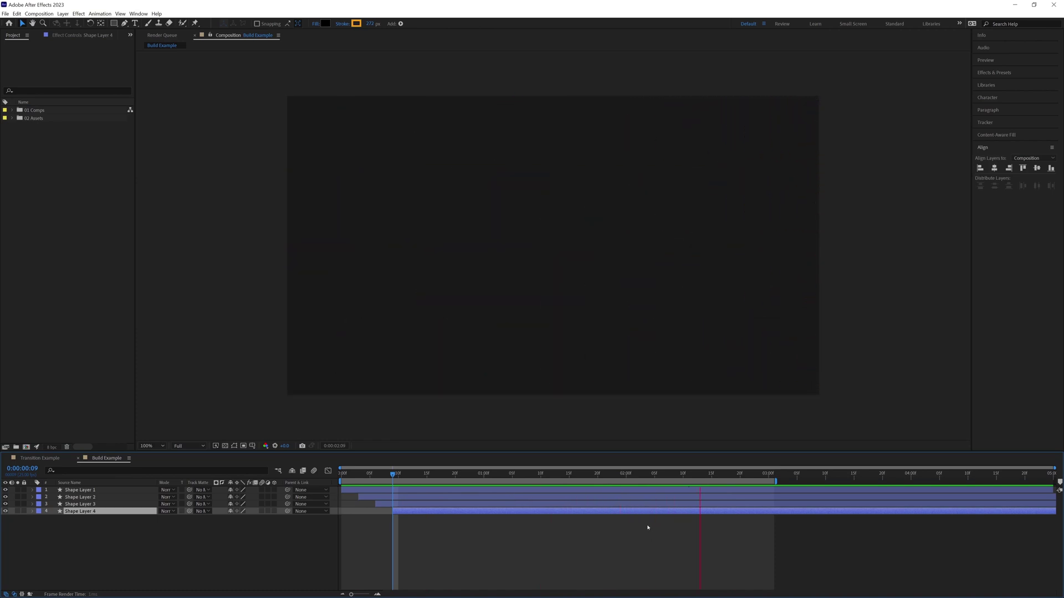
key(space)
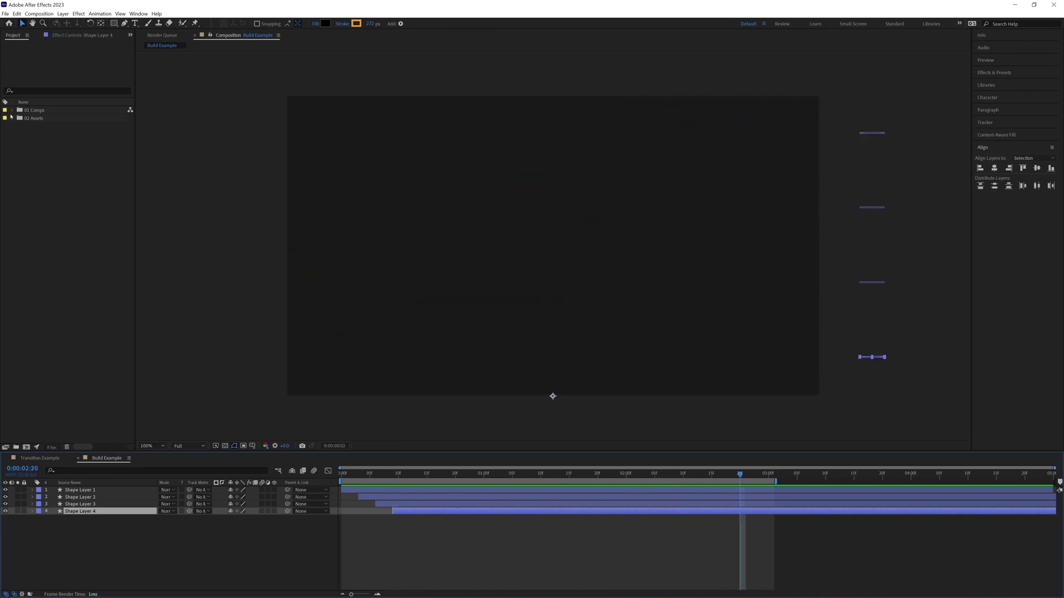
- Nest the Build Example comp in a new composition, Build Example 2
click(12, 111)
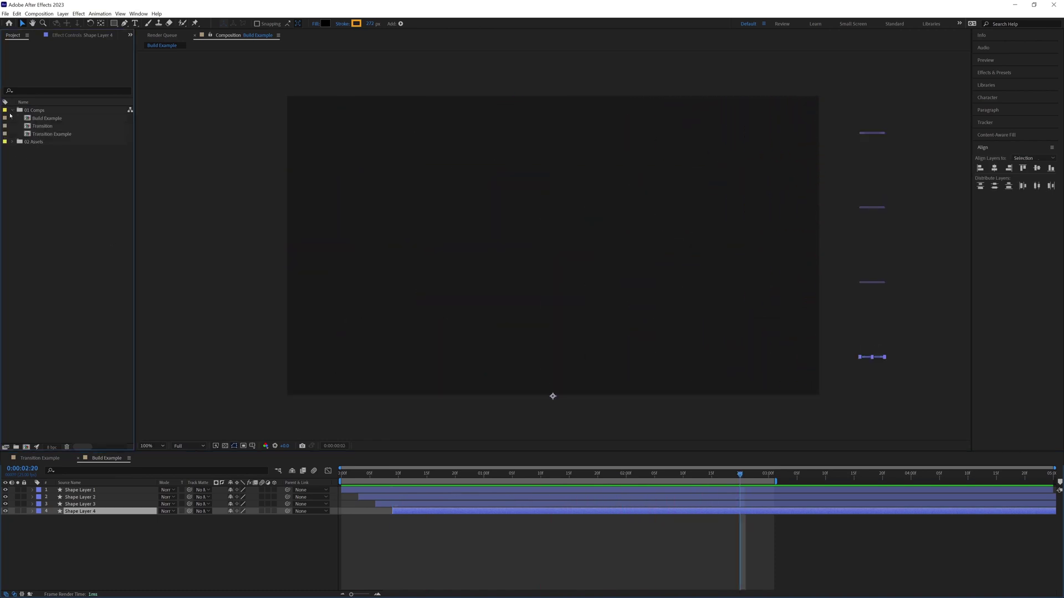
click(45, 120)
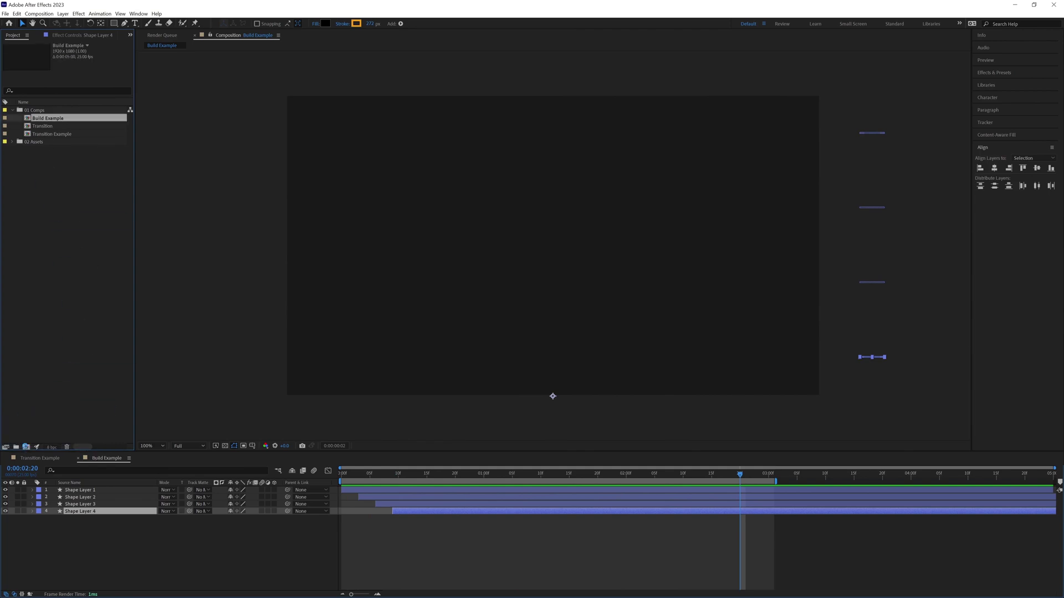
click(26, 446)
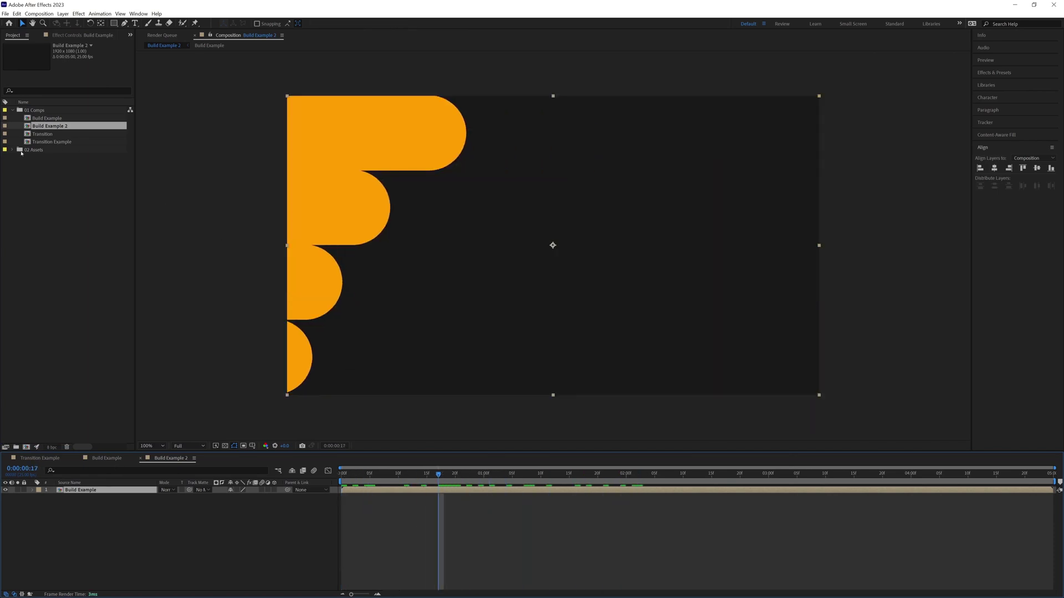
- Place Footage 01 beneath the bar wipe and end it at 1:07, where the bars cover it
click(12, 150)
click(52, 166)
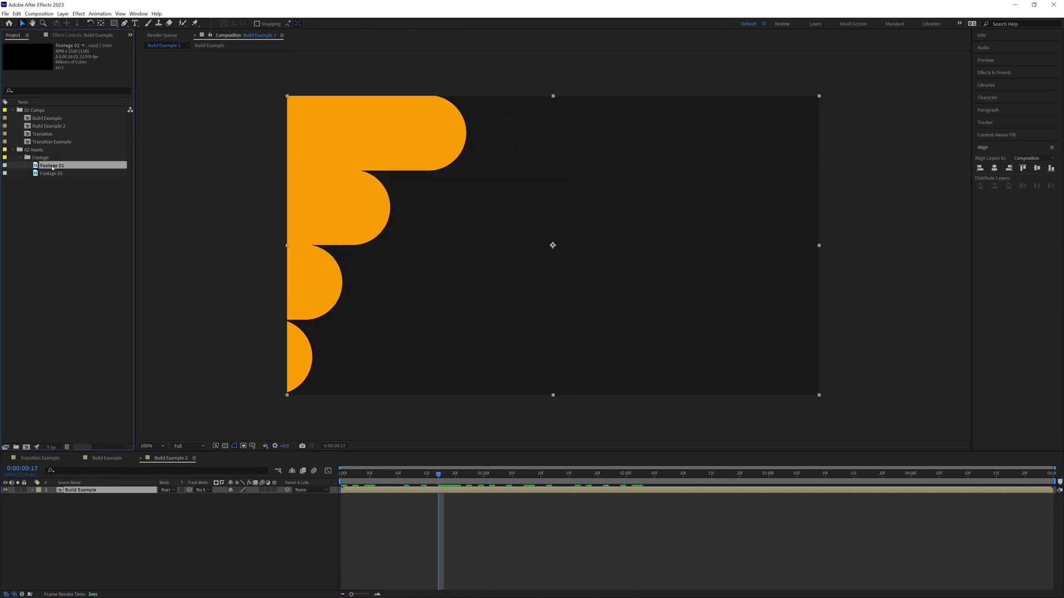
drag(51, 166, 403, 485)
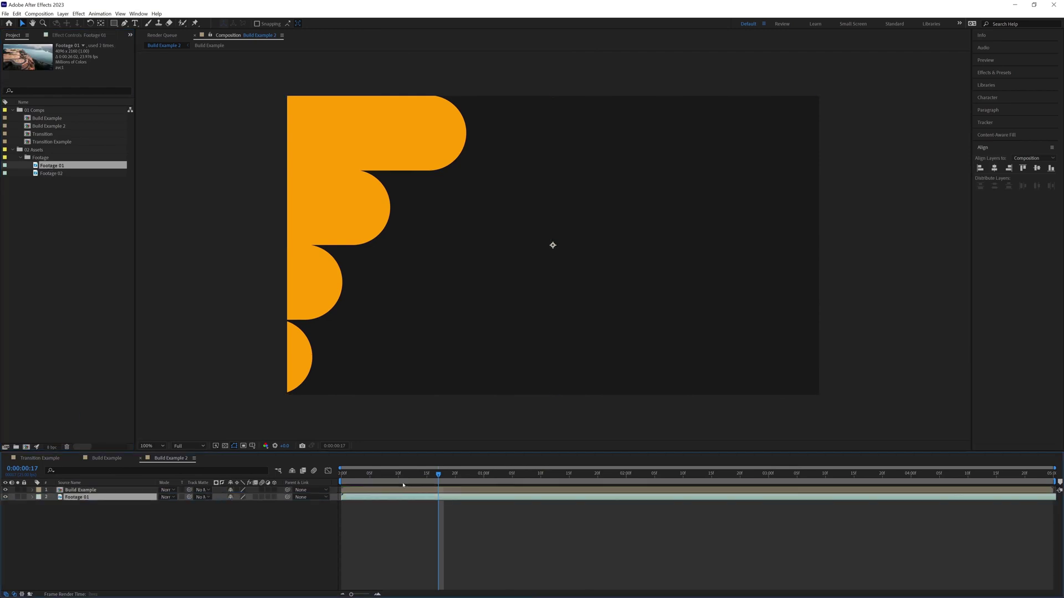
key(space)
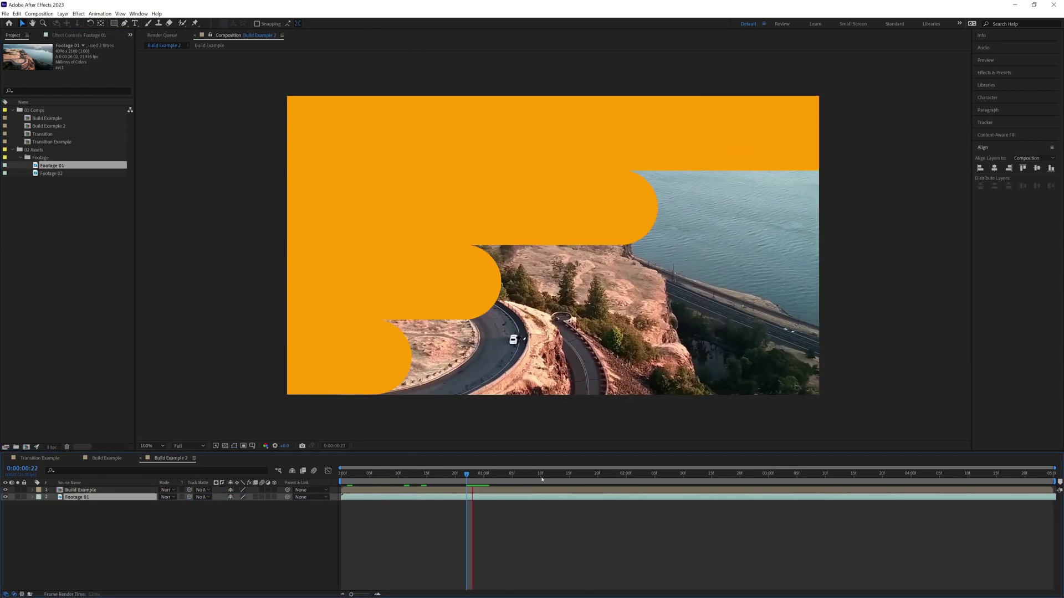
click(541, 476)
drag(537, 477, 523, 475)
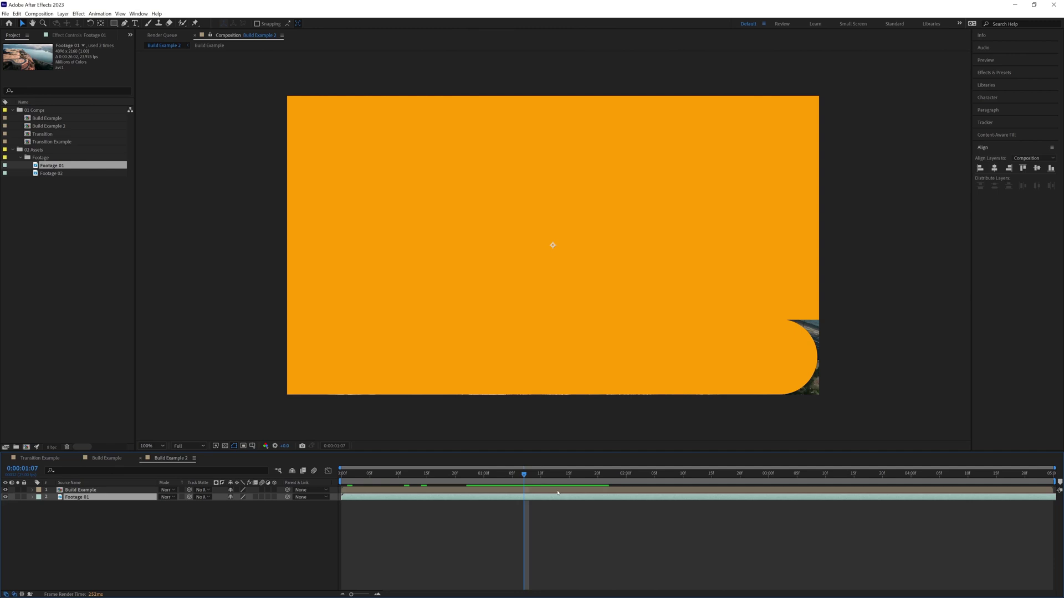
key(alt+])
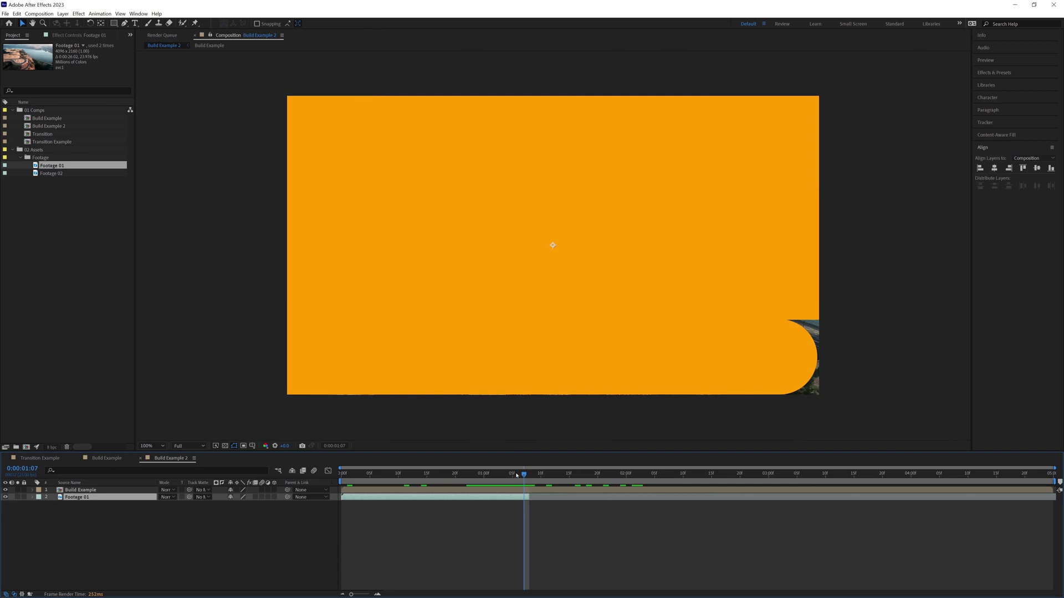
- Add Footage 02 above Footage 01, starting at 1:08, and preview the clip switch
key(Page_Down)
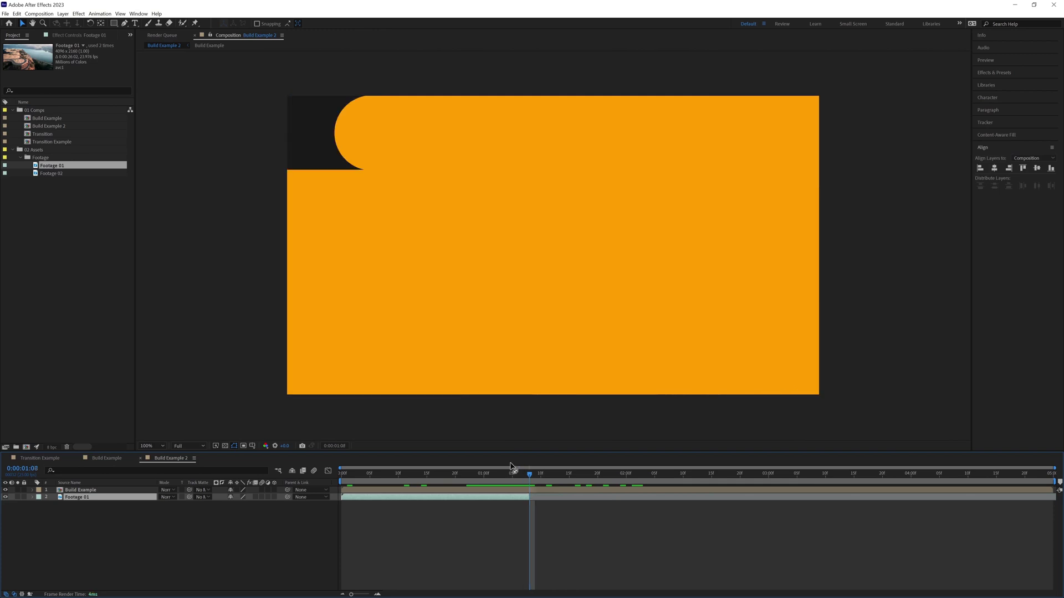
drag(52, 175, 74, 500)
key(bracketleft)
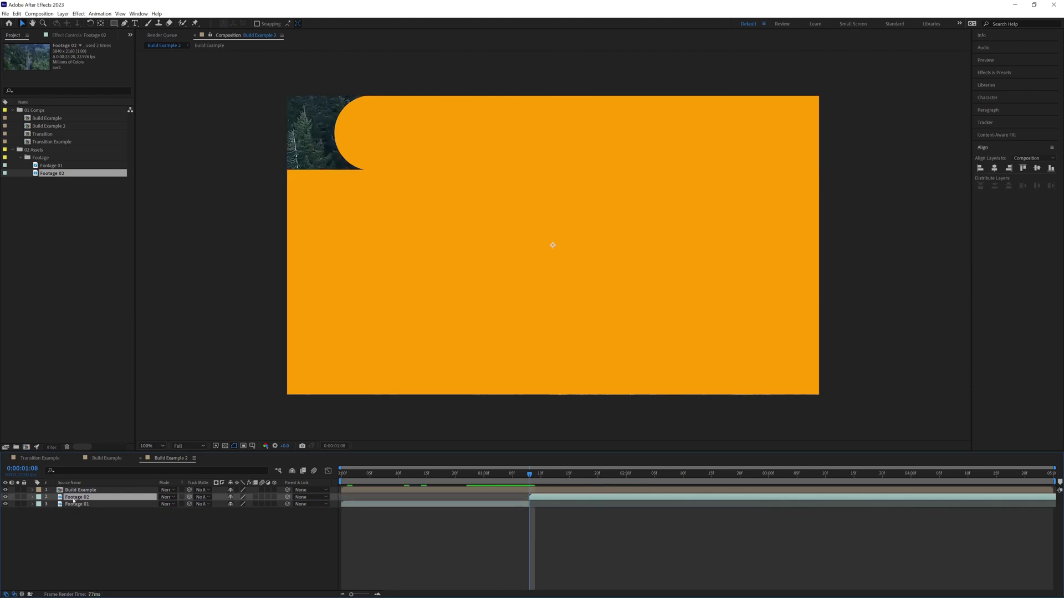
key(Page_Up)
key(Page_Up)
key(Page_Up)
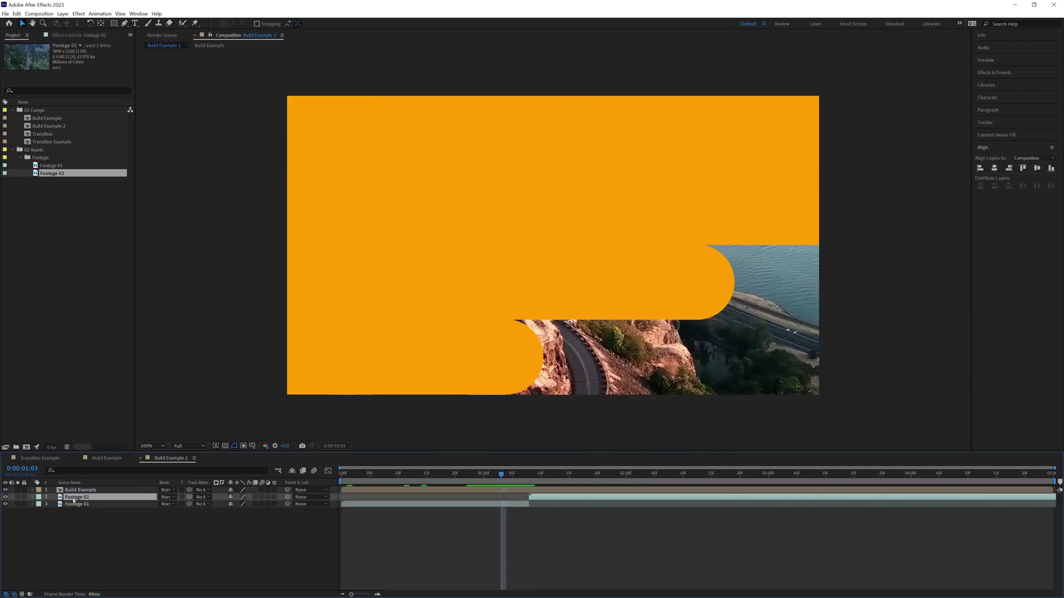
key(Page_Down)
key(Page_Down)
key(Page_Down)
key(Page_Down)
key(Page_Down)
key(Page_Down)
key(Page_Down)
key(Page_Down)
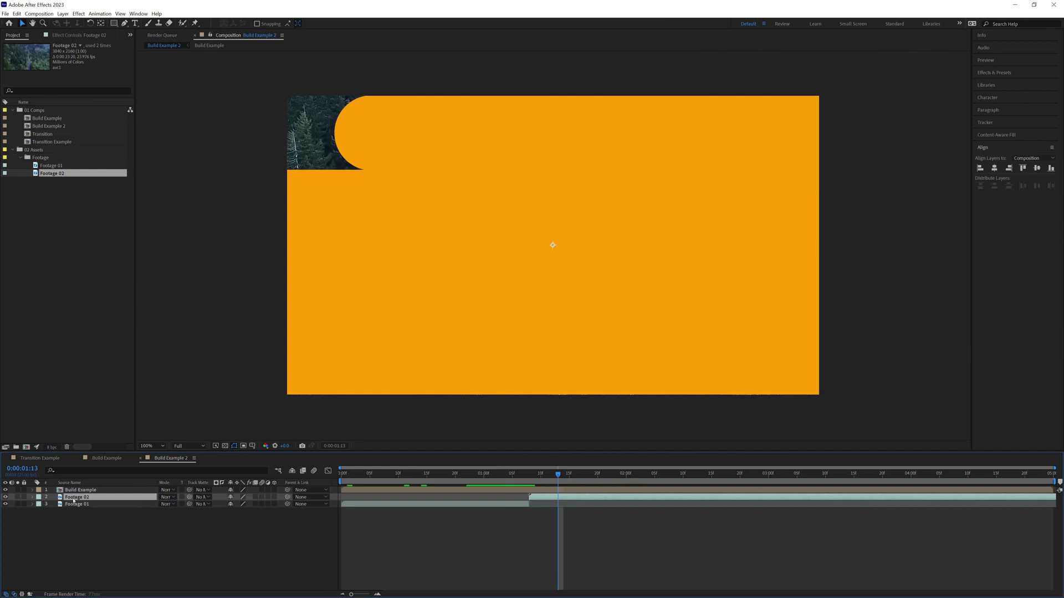
key(space)
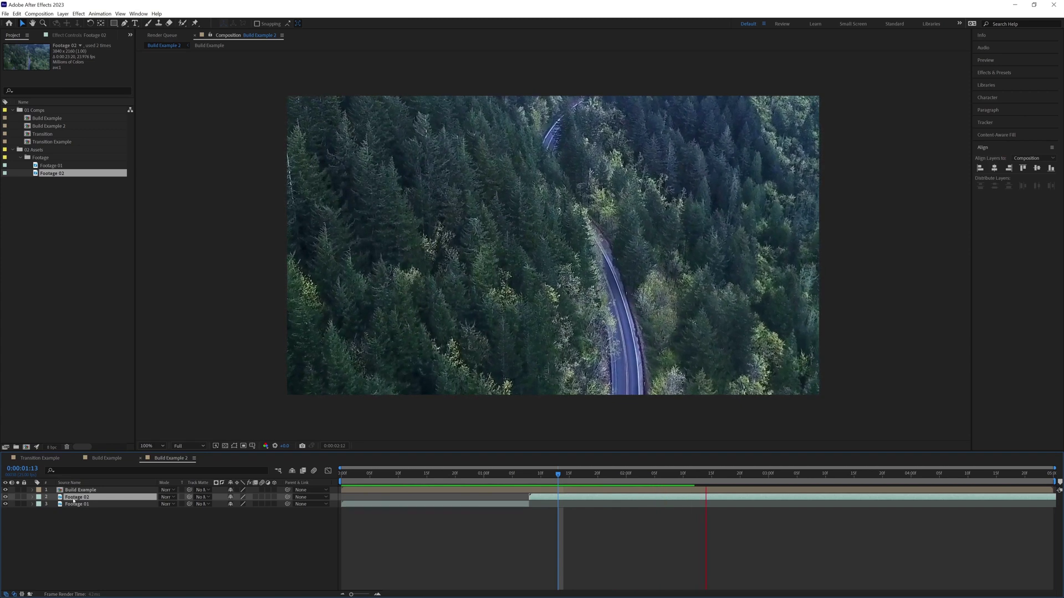
- Extend the work area end to the right and replay the full transition into the forest clip
key(space)
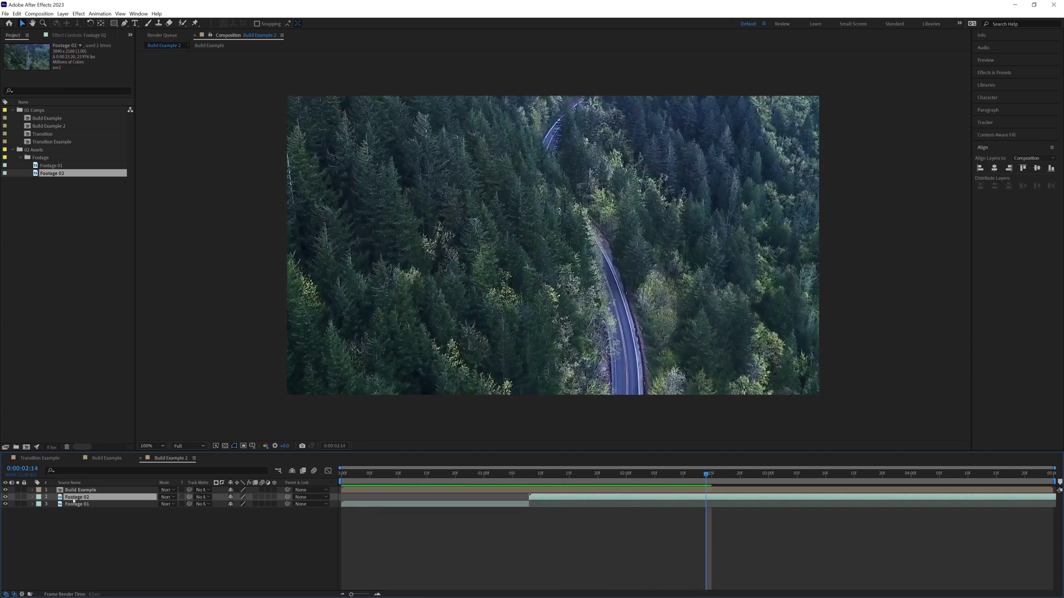
key(space)
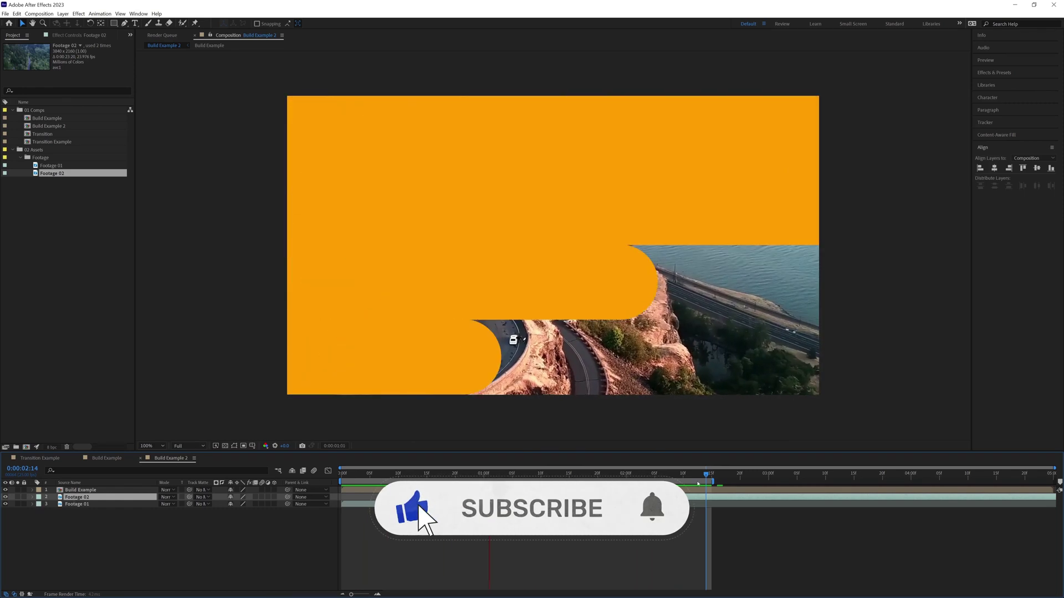
key(space)
drag(712, 481, 814, 481)
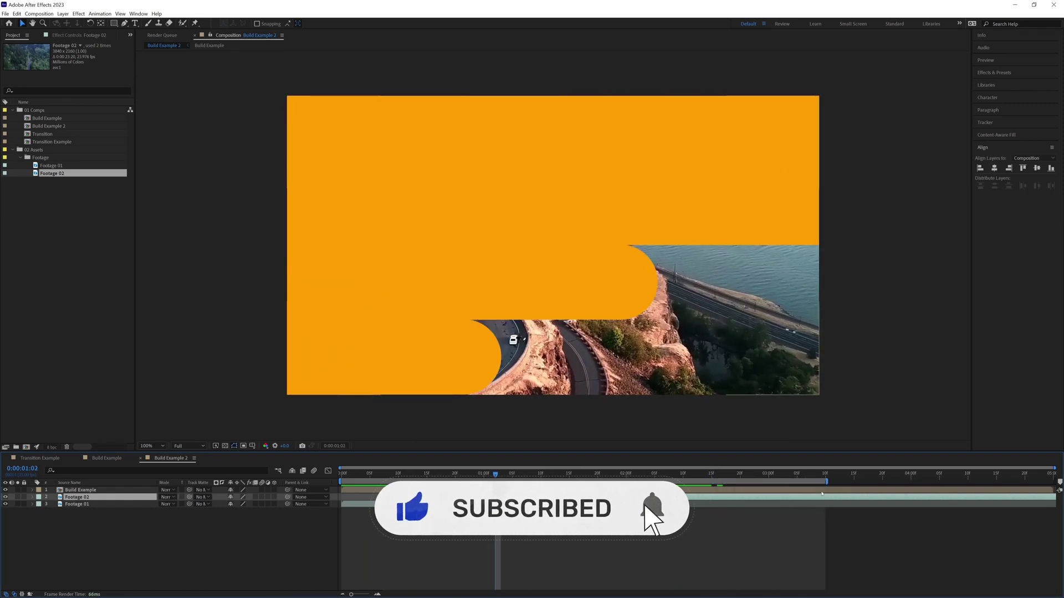
key(space)
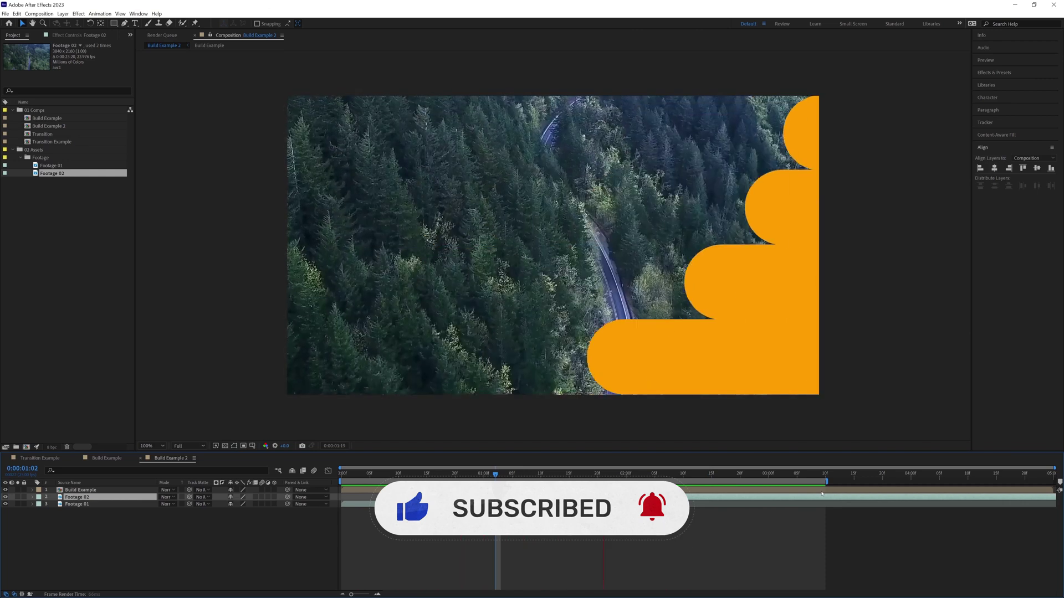